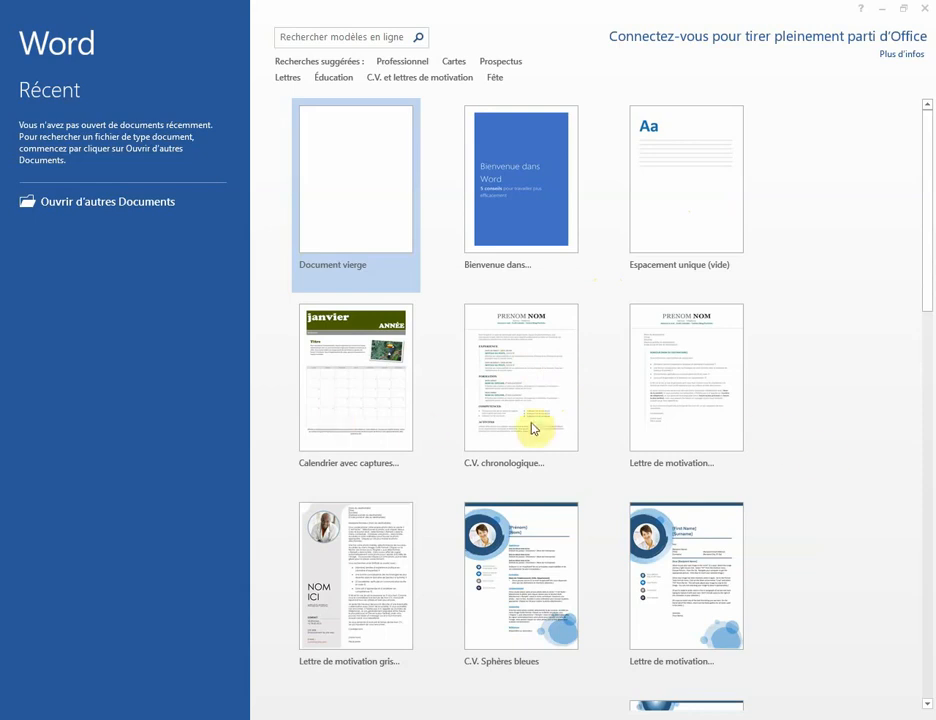
- Browse the whole list of available document templates, and create a new blank document
{"action": "scroll", "coordinate": [546, 416], "scroll_direction": "down", "scroll_amount": 3}
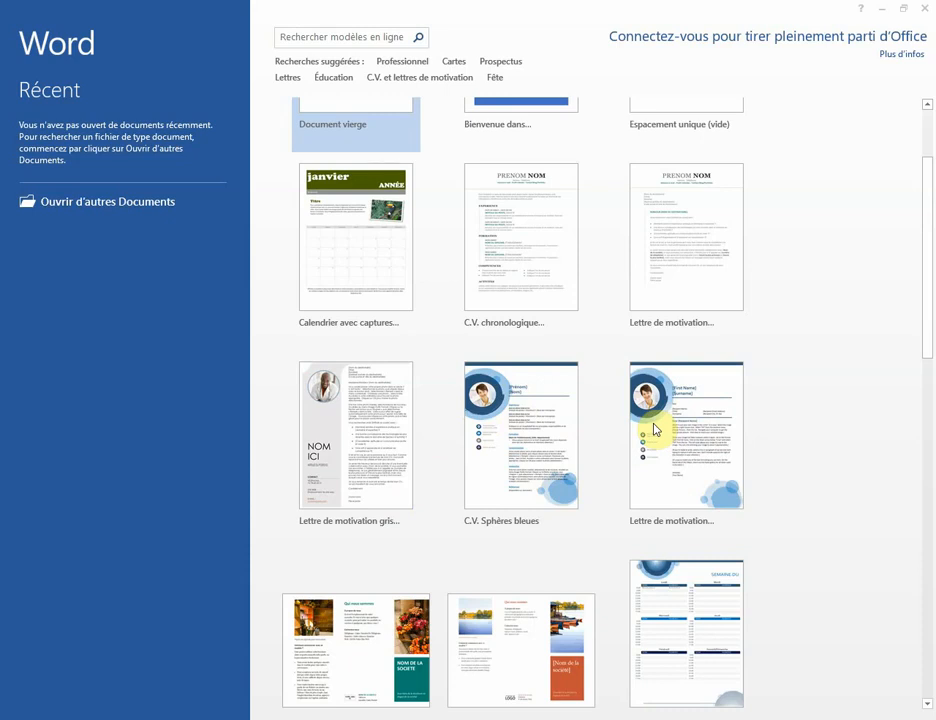
{"action": "scroll", "coordinate": [656, 432], "scroll_direction": "down", "scroll_amount": 3}
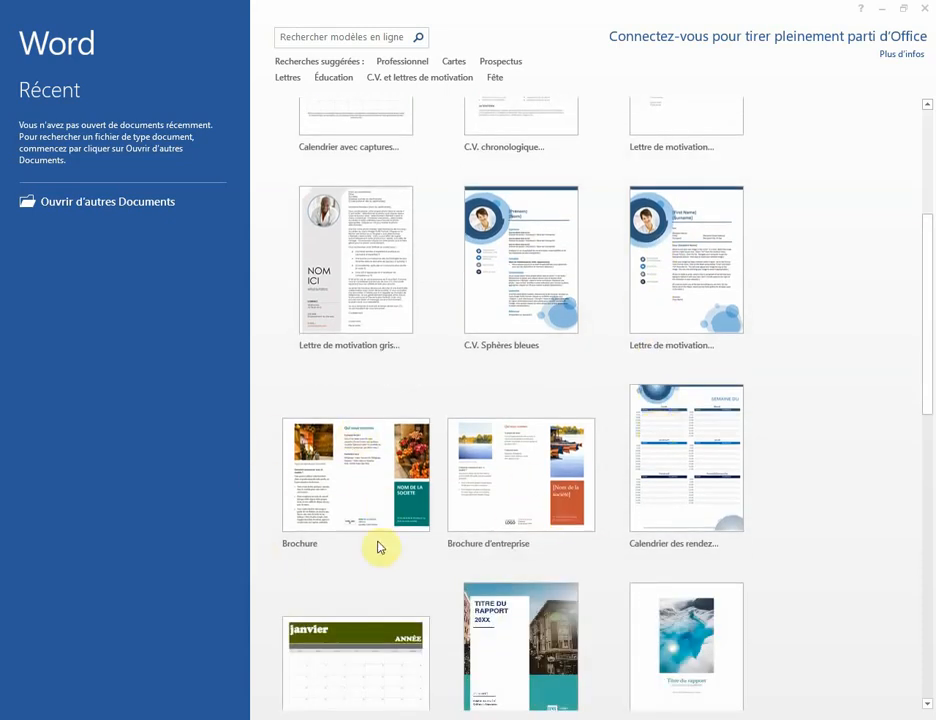
{"action": "scroll", "coordinate": [373, 540], "scroll_direction": "down", "scroll_amount": 3}
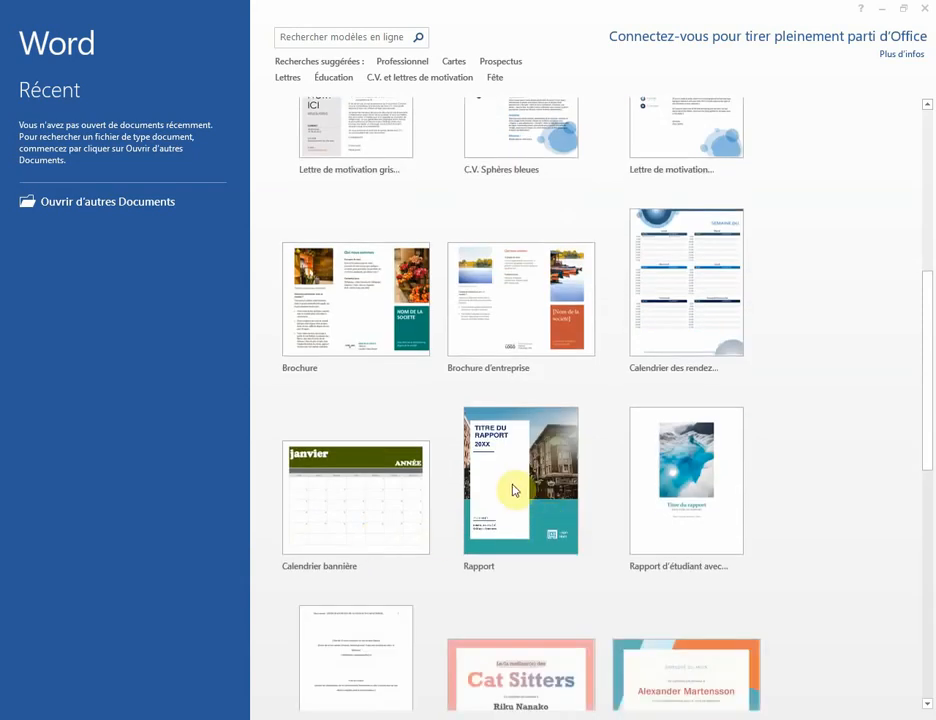
{"action": "scroll", "coordinate": [513, 490], "scroll_direction": "down", "scroll_amount": 3}
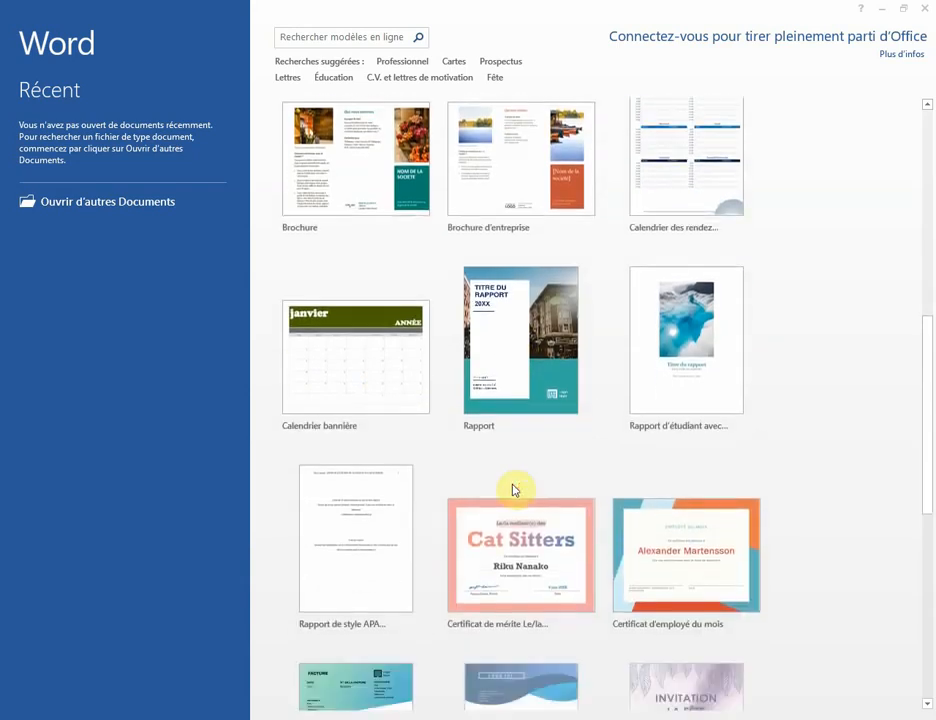
{"action": "scroll", "coordinate": [530, 489], "scroll_direction": "down", "scroll_amount": 2}
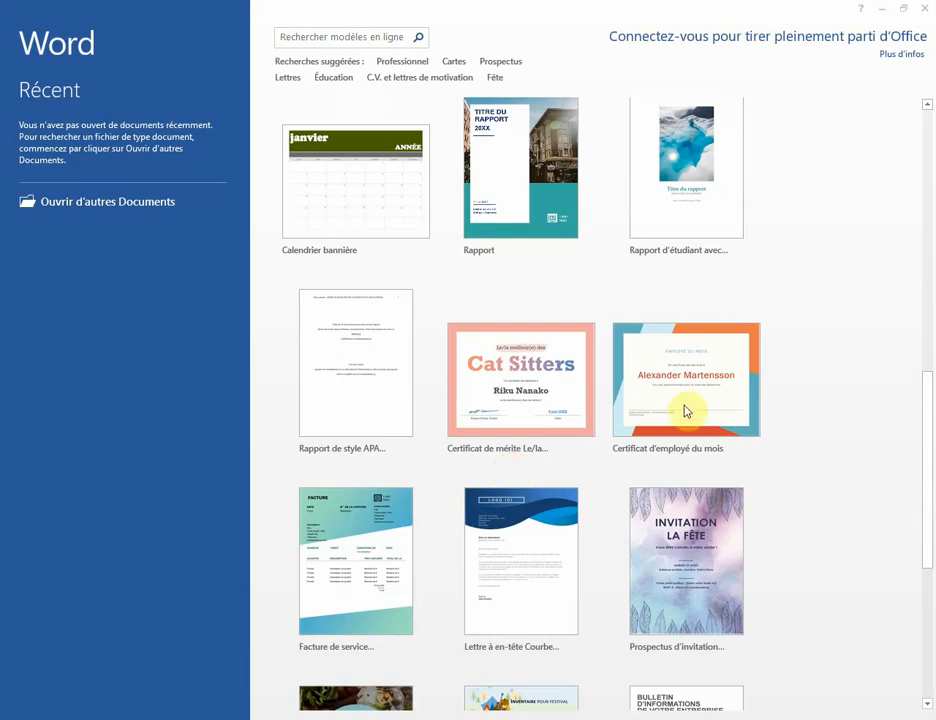
{"action": "scroll", "coordinate": [684, 405], "scroll_direction": "down", "scroll_amount": 3}
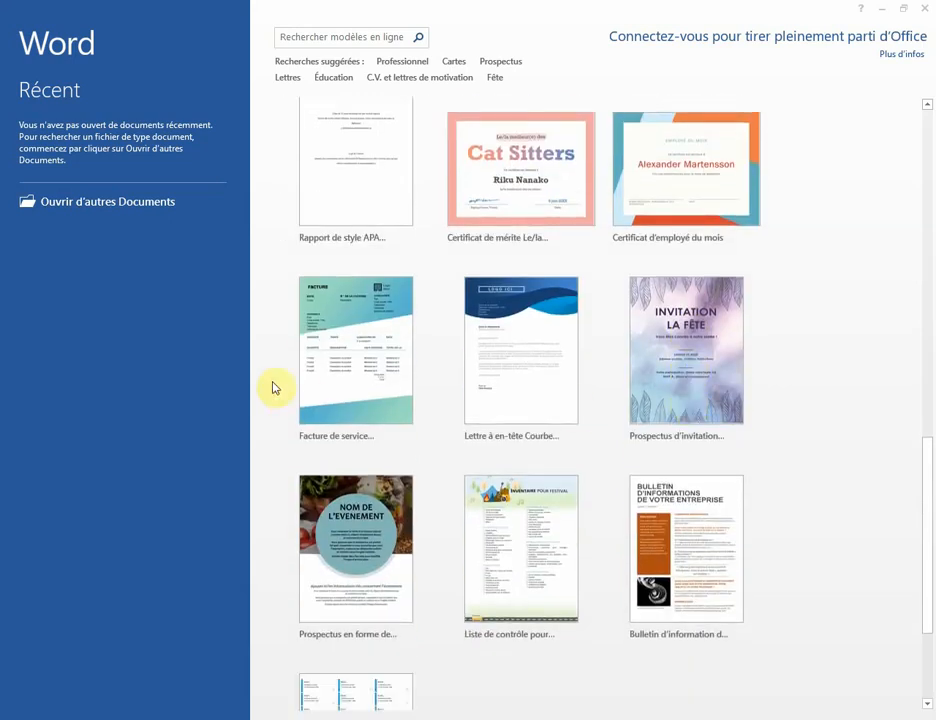
{"action": "scroll", "coordinate": [376, 370], "scroll_direction": "down", "scroll_amount": 3}
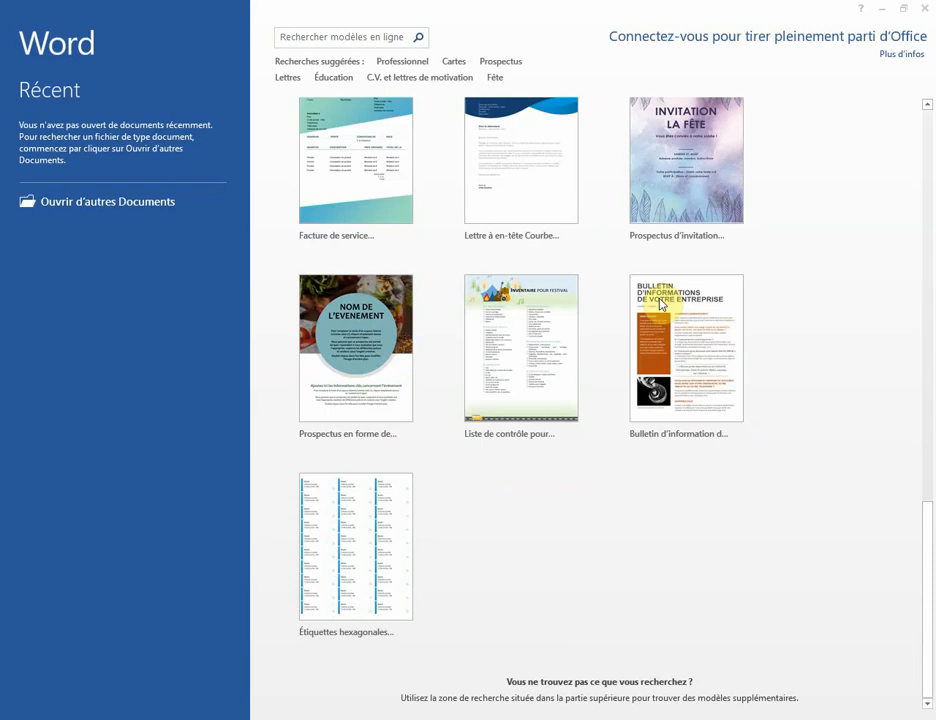
{"action": "scroll", "coordinate": [660, 305], "scroll_direction": "up", "scroll_amount": 10}
{"action": "scroll", "coordinate": [660, 305], "scroll_direction": "up", "scroll_amount": 8}
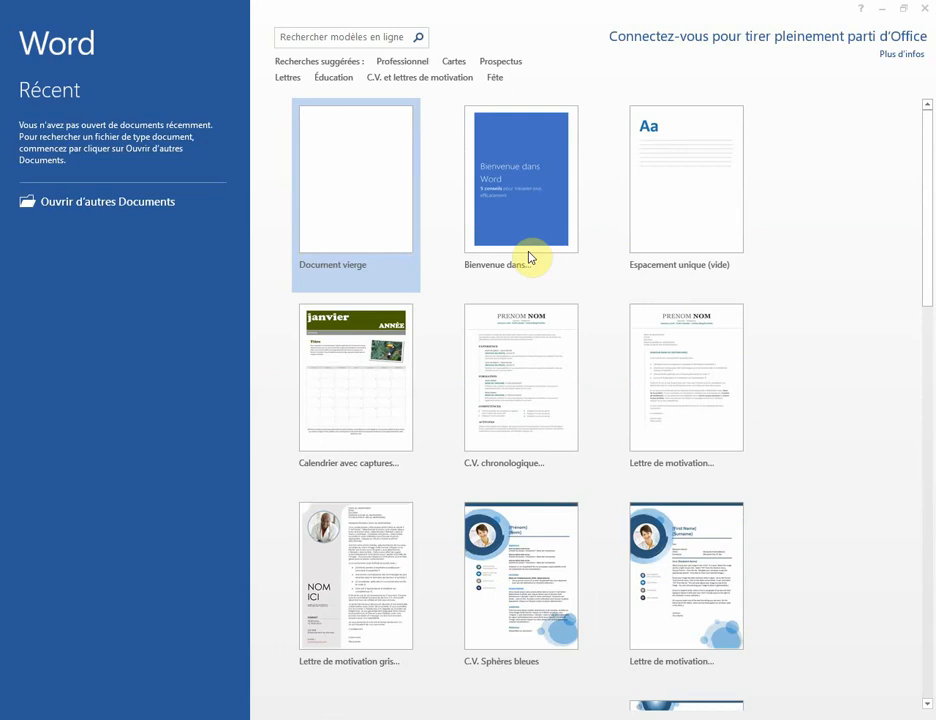
{"action": "left_click", "coordinate": [351, 204]}
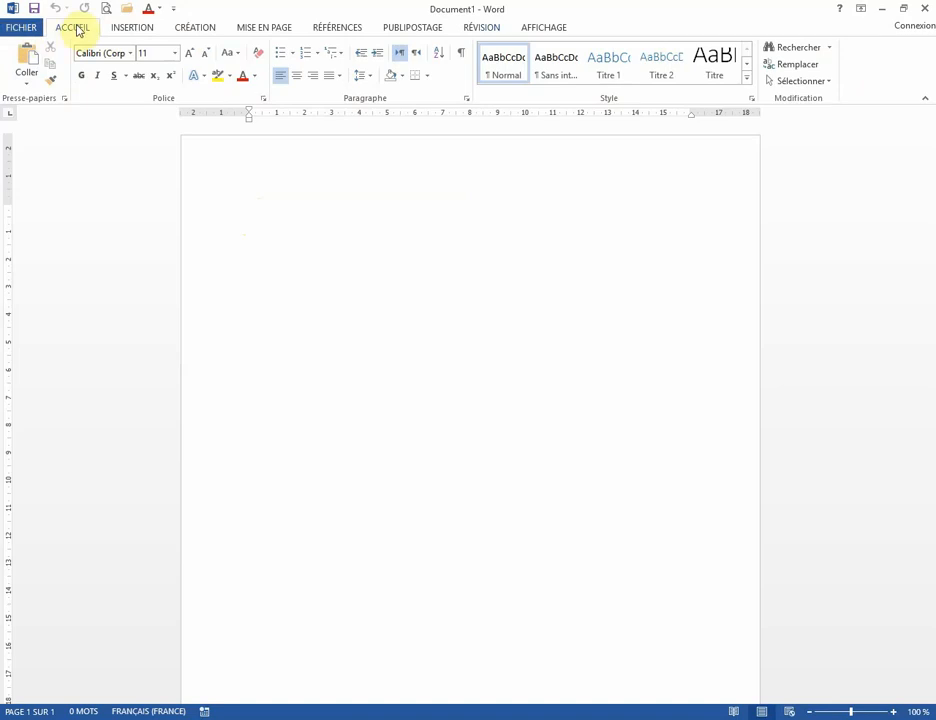
- Review the commands offered for insertion, design, page layout, references, mailings, review and view, ending back at the home commands
{"action": "left_click", "coordinate": [145, 29]}
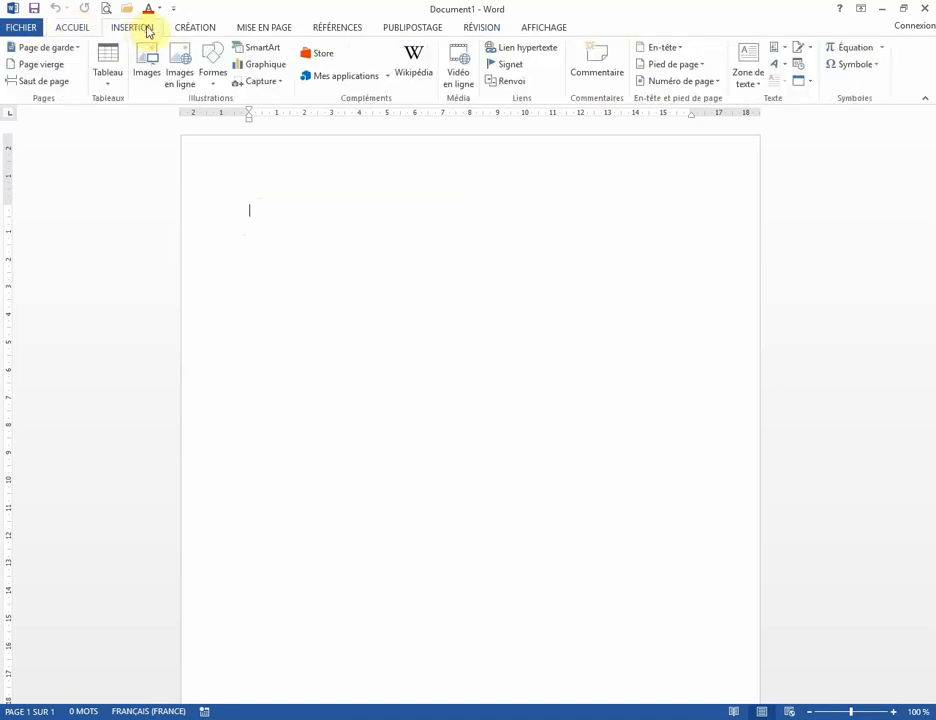
{"action": "left_click", "coordinate": [205, 28]}
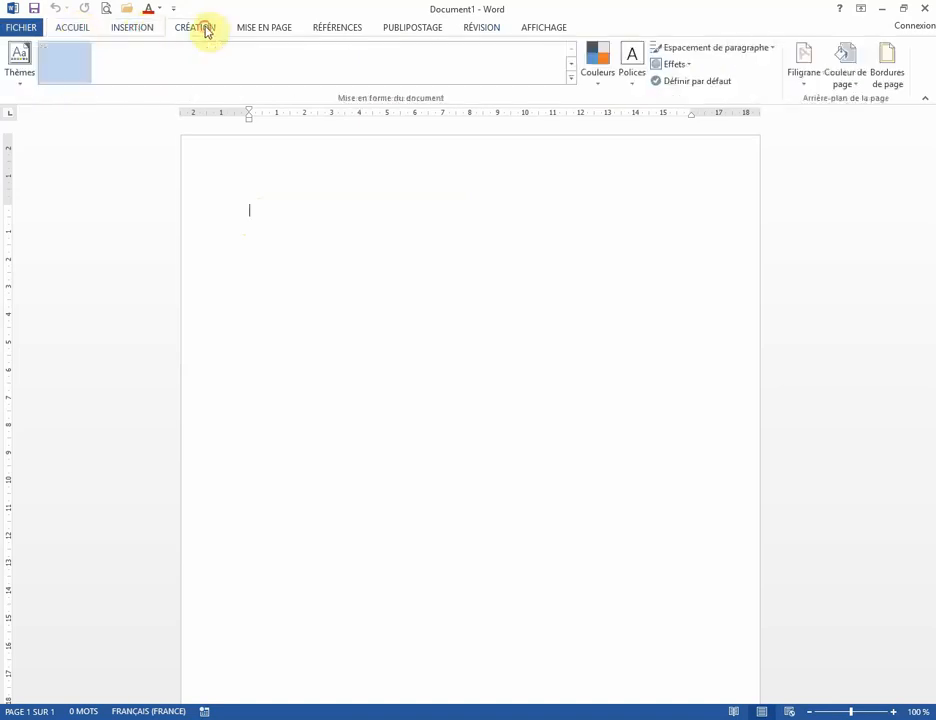
{"action": "left_click", "coordinate": [260, 28]}
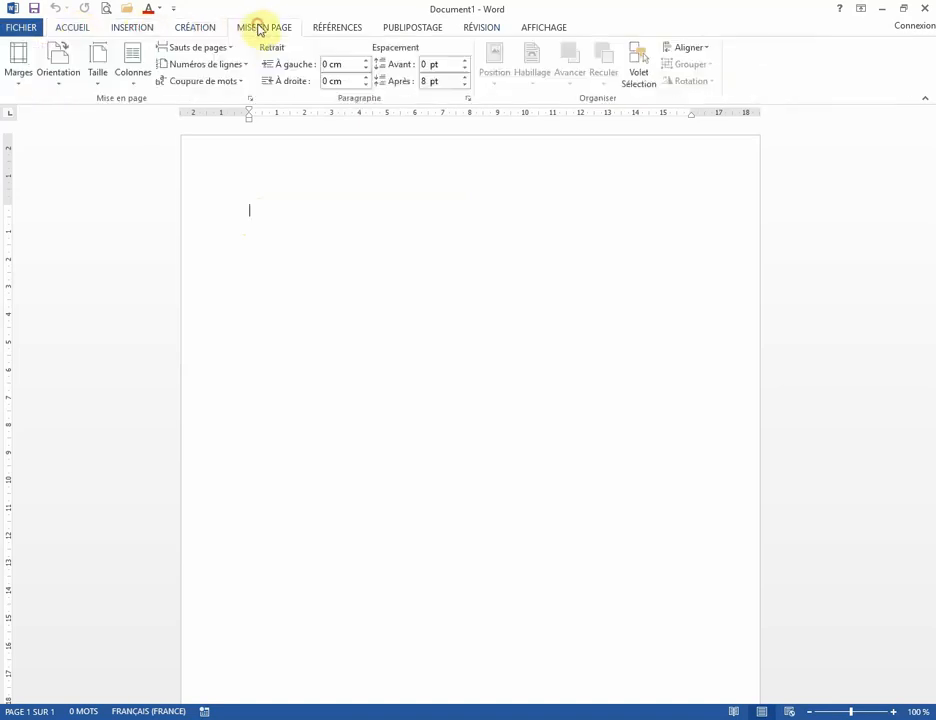
{"action": "left_click", "coordinate": [339, 30]}
{"action": "left_click", "coordinate": [421, 30]}
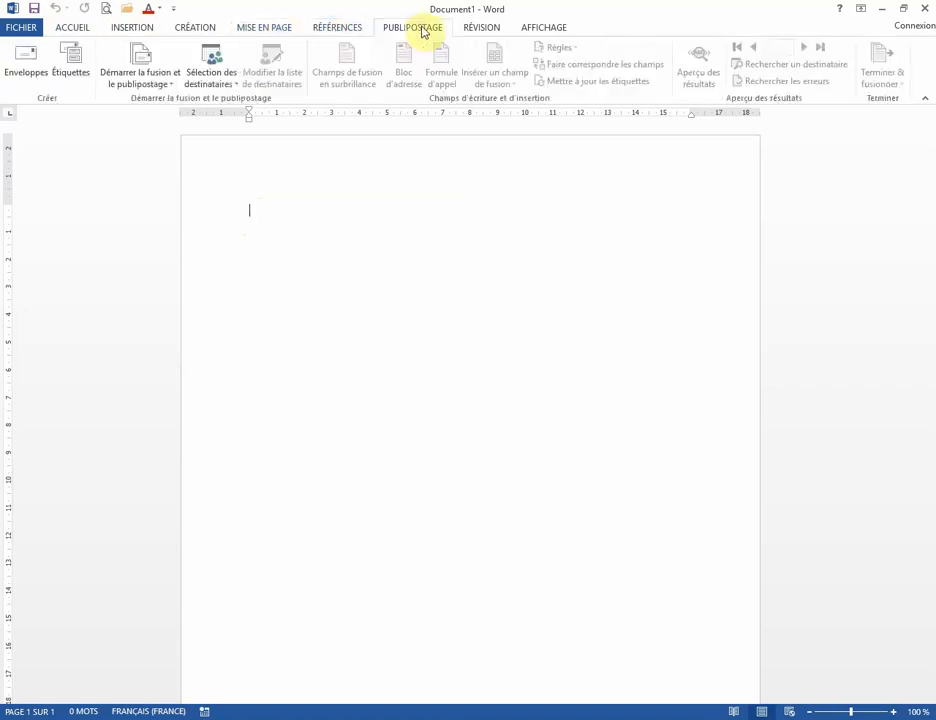
{"action": "left_click", "coordinate": [478, 30]}
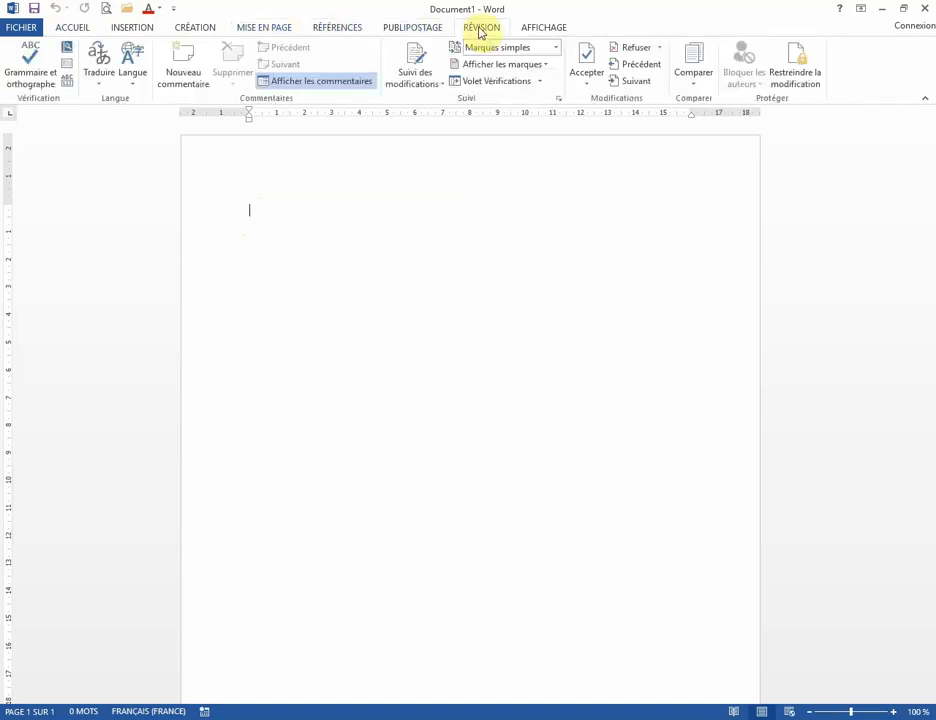
{"action": "left_click", "coordinate": [545, 31]}
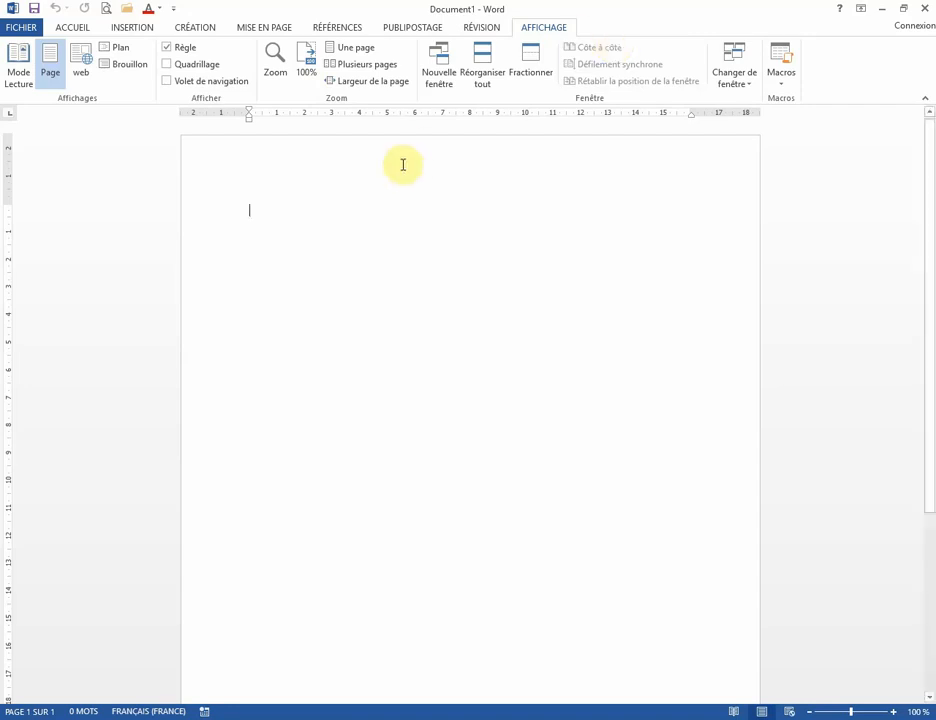
{"action": "left_click", "coordinate": [75, 29]}
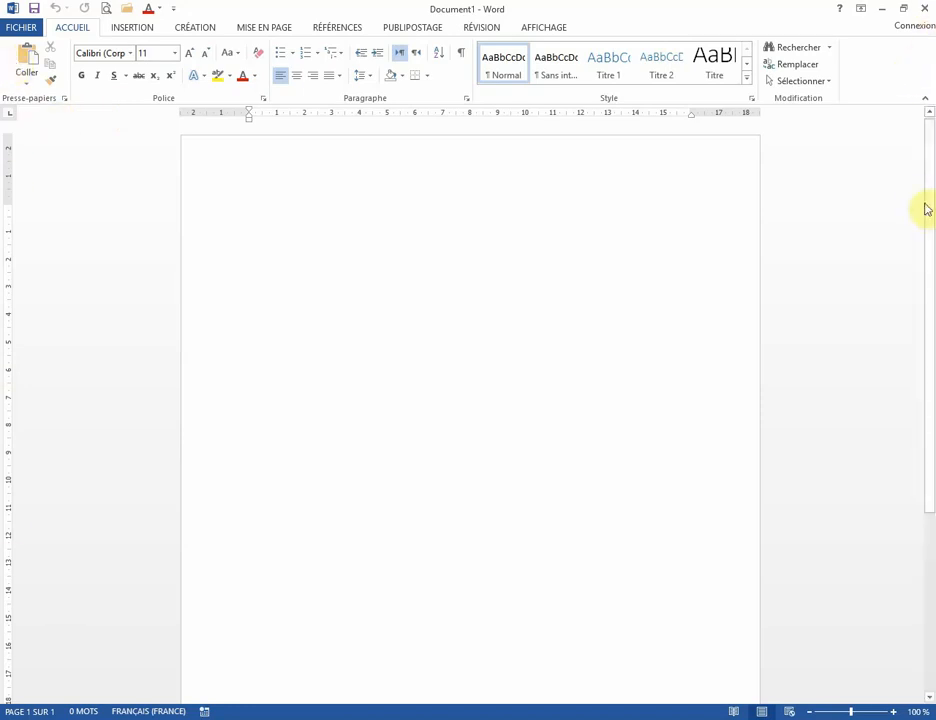
- Scroll down the blank page, magnify it to 190 %, and shift the view sideways
{"action": "left_click_drag", "start_coordinate": [928, 192], "coordinate": [928, 246]}
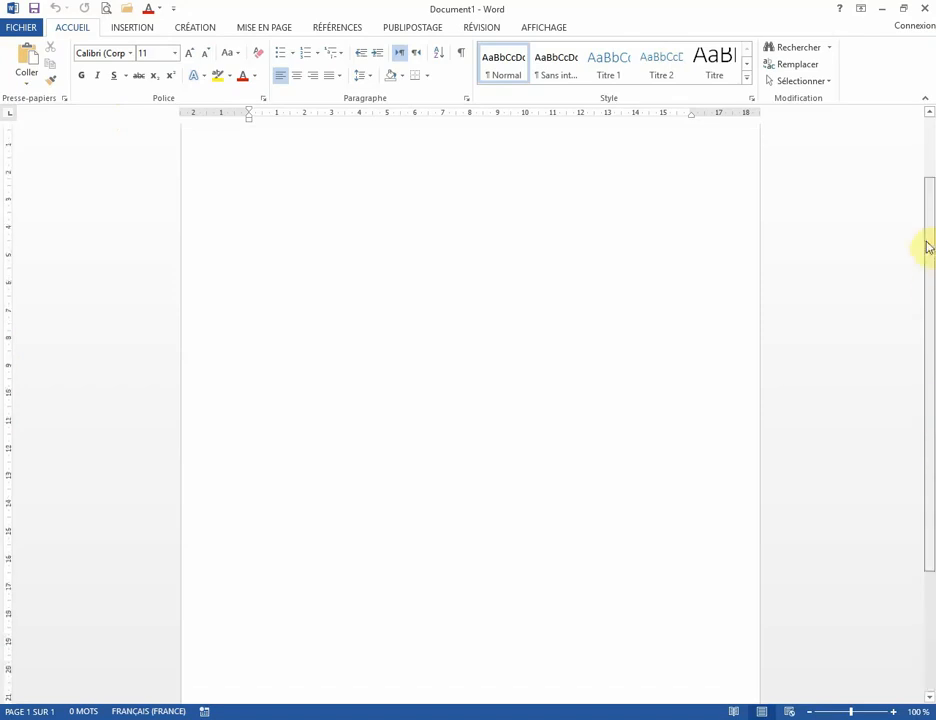
{"action": "left_click", "coordinate": [895, 711]}
{"action": "left_click", "coordinate": [895, 711]}
{"action": "left_click", "coordinate": [895, 711]}
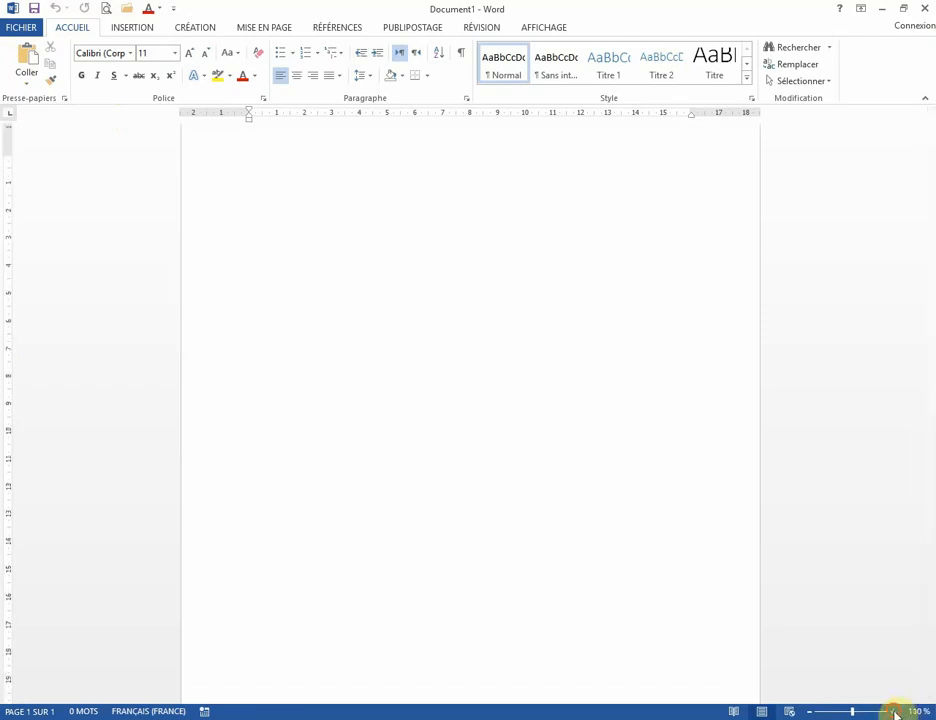
{"action": "left_click", "coordinate": [895, 712]}
{"action": "left_click", "coordinate": [895, 712]}
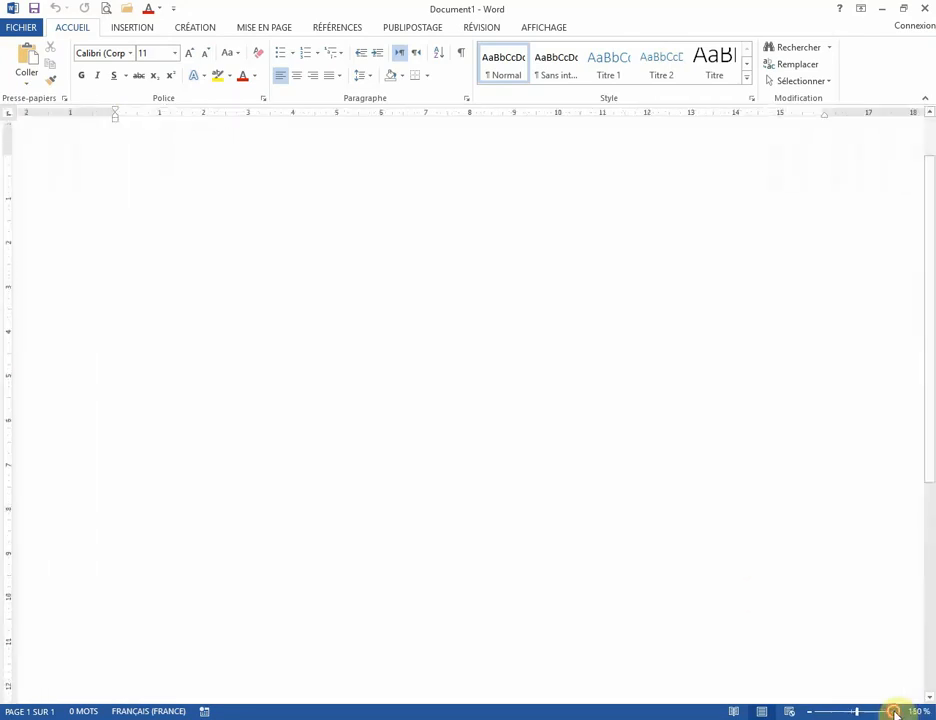
{"action": "left_click", "coordinate": [895, 712]}
{"action": "left_click", "coordinate": [895, 712]}
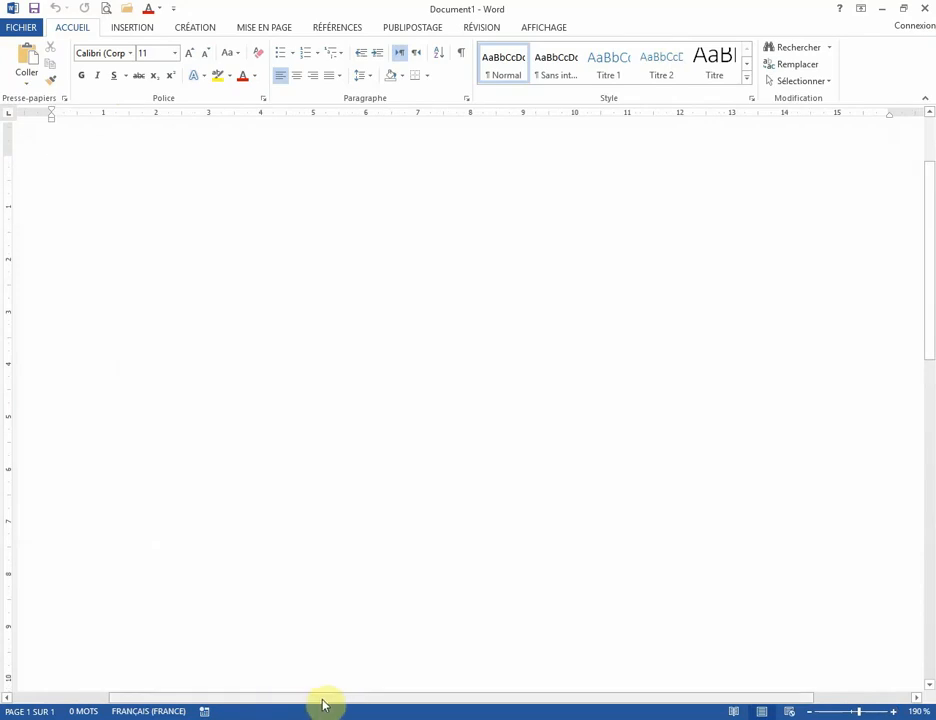
{"action": "left_click_drag", "start_coordinate": [328, 700], "coordinate": [369, 692]}
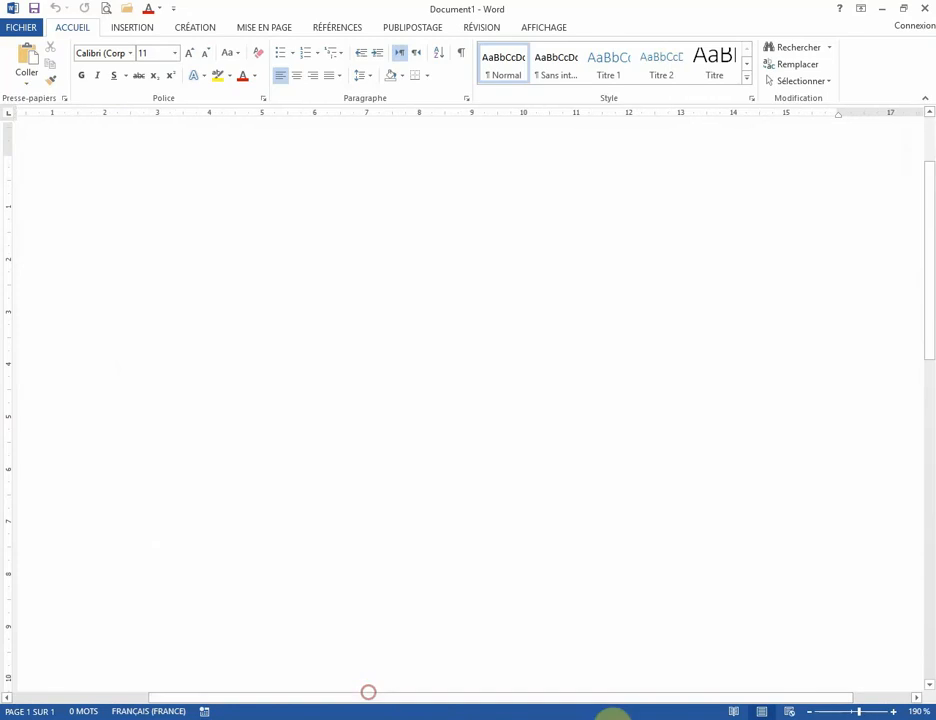
- Reduce the document zoom to 140 %
{"action": "left_click", "coordinate": [810, 712]}
{"action": "left_click", "coordinate": [810, 712]}
{"action": "left_click", "coordinate": [810, 712]}
{"action": "left_click", "coordinate": [810, 712]}
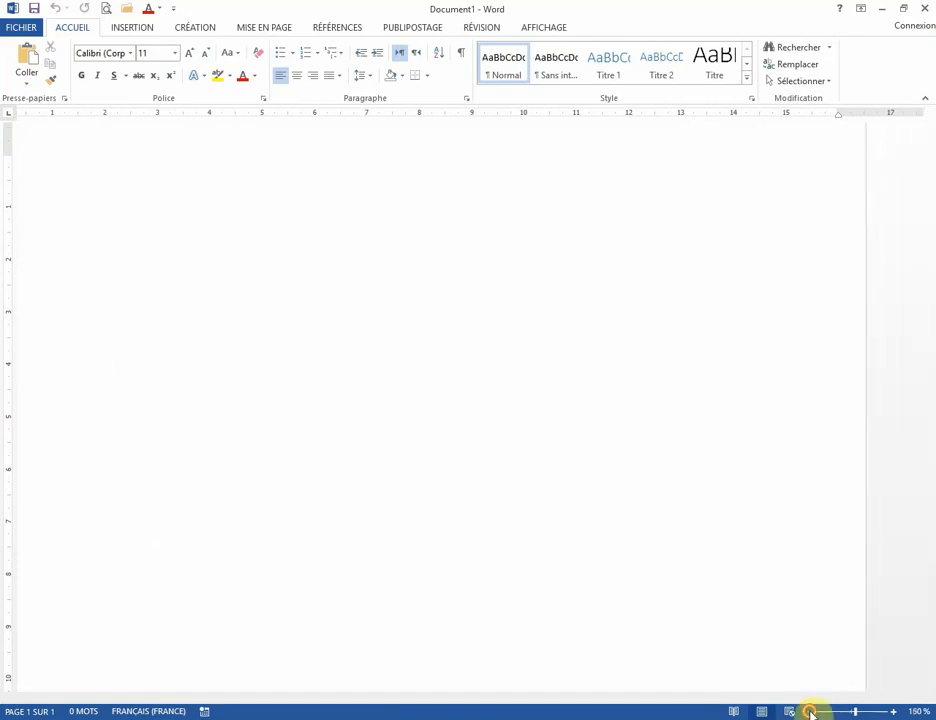
{"action": "left_click", "coordinate": [810, 712]}
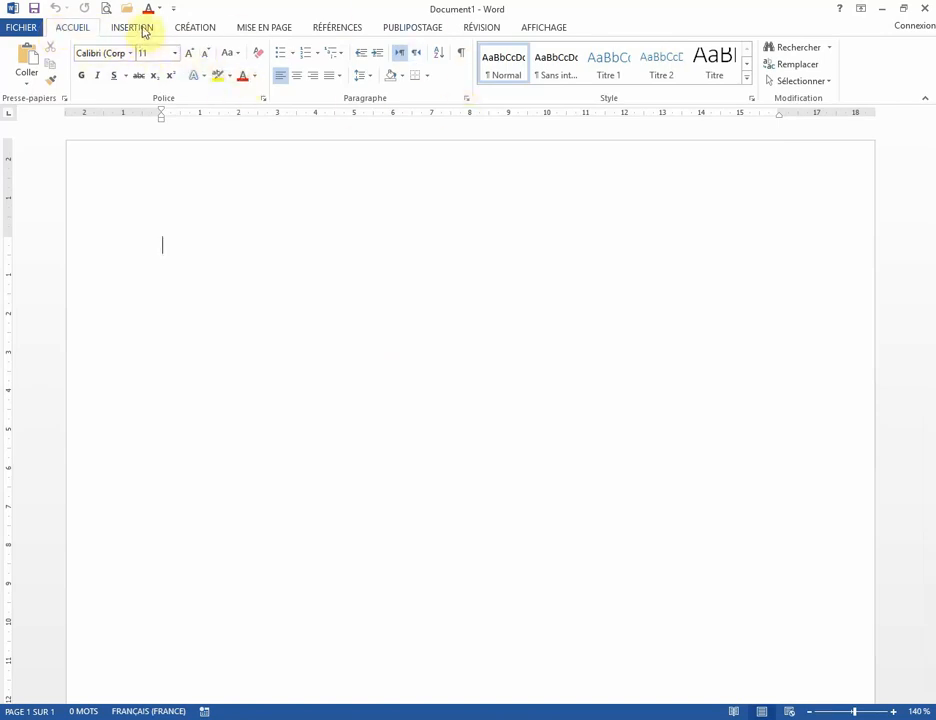
- Write "Bonjour," and below it the paragraph "J'azi le plaisir de vous présenter le logiciel de traitement de textes Microsoft word."
{"action": "left_click", "coordinate": [262, 29]}
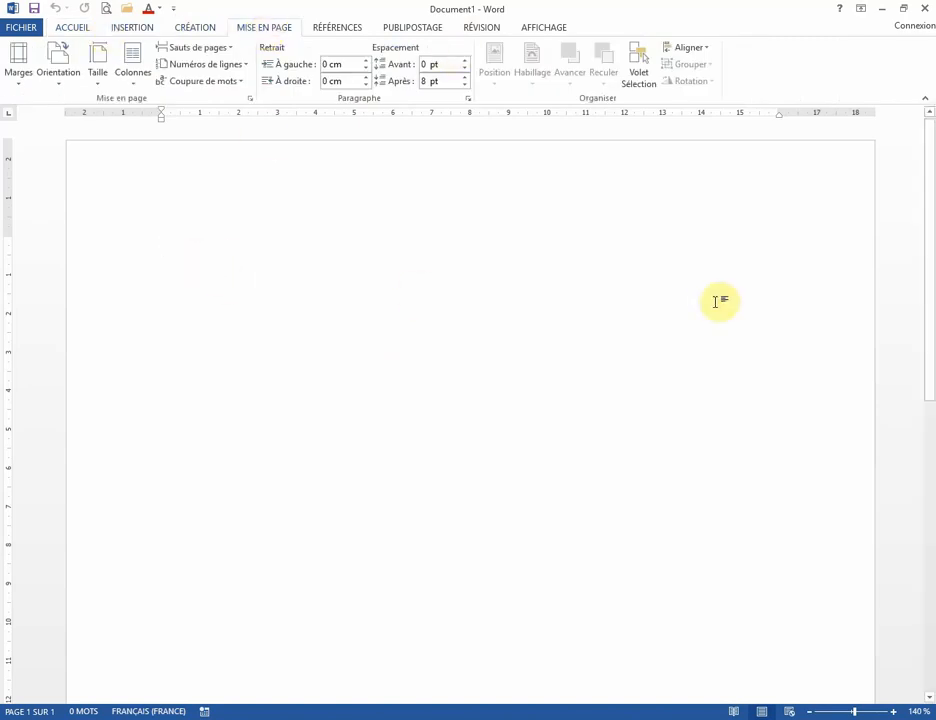
{"action": "type", "text": "Bonjo"}
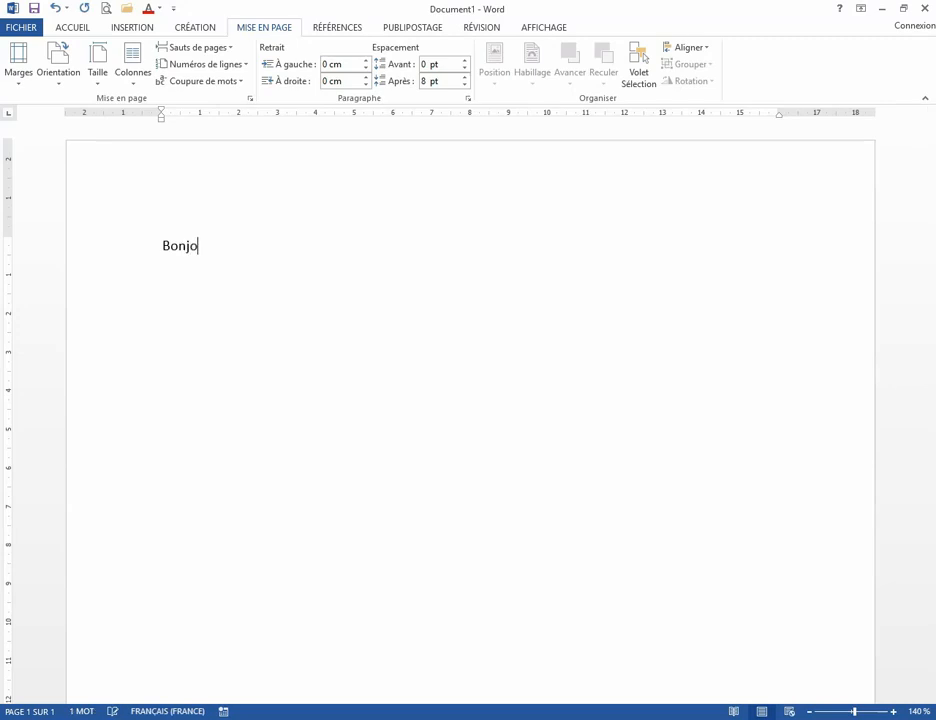
{"action": "type", "text": "urJ'az"}
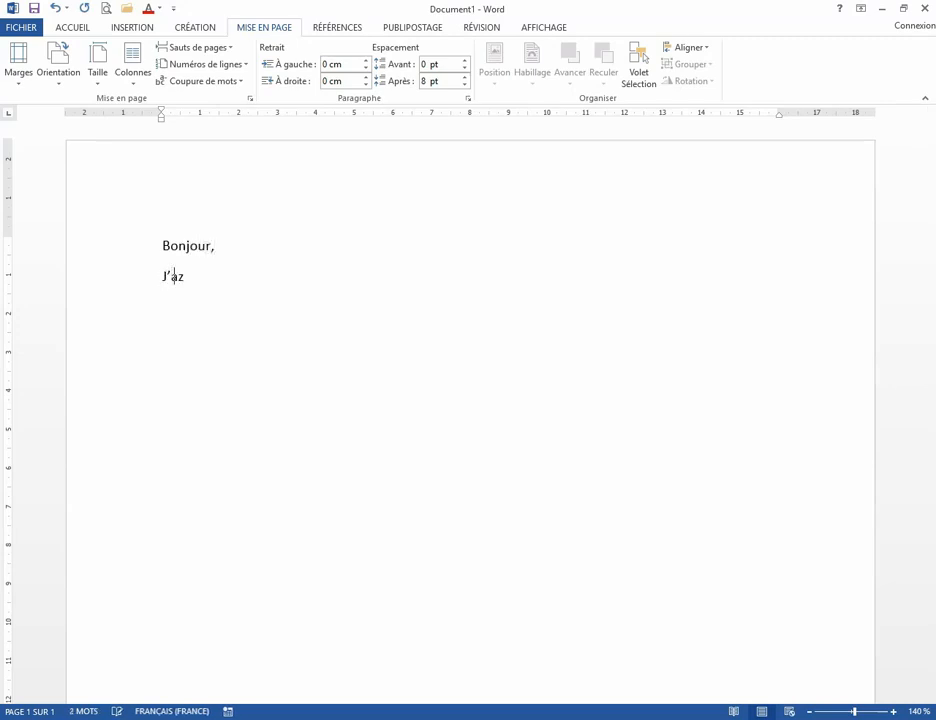
{"action": "type", "text": "i le plaisir de vo"}
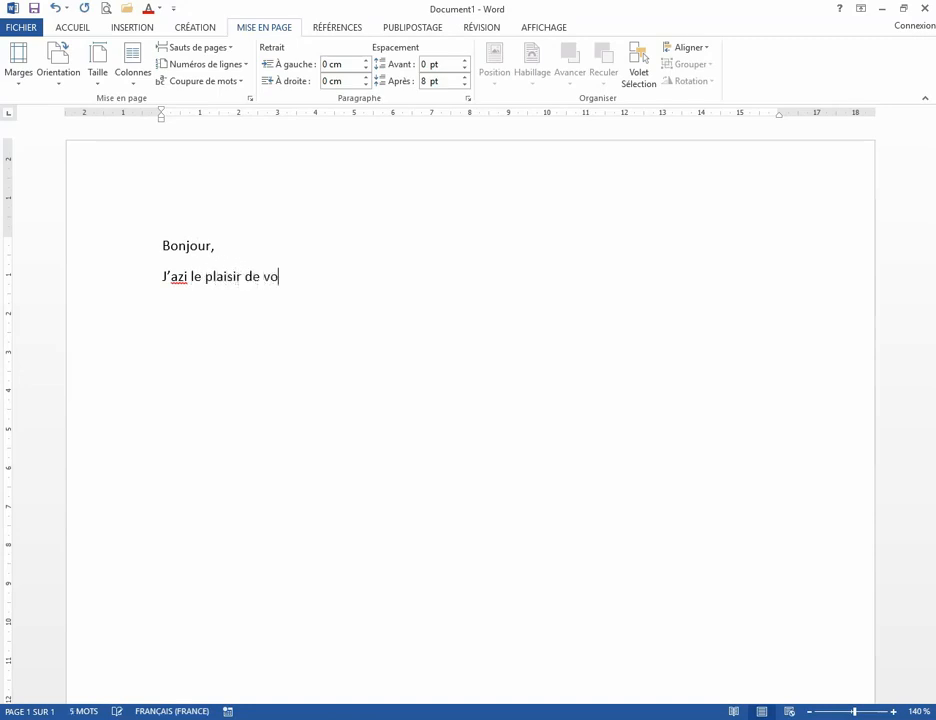
{"action": "type", "text": "us présenter le "}
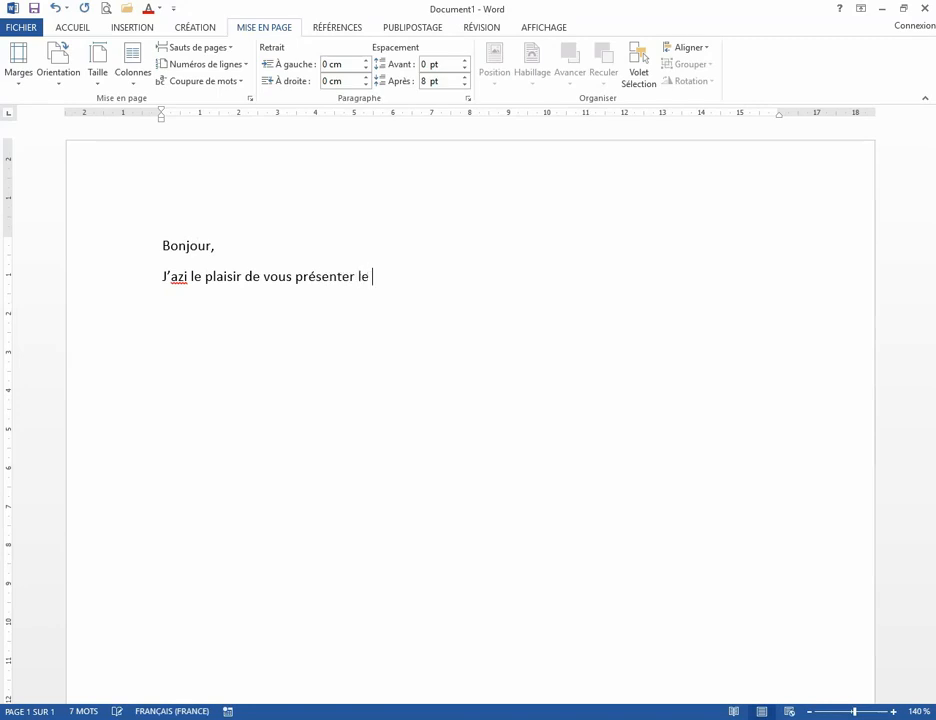
{"action": "type", "text": "logiciel de traitem"}
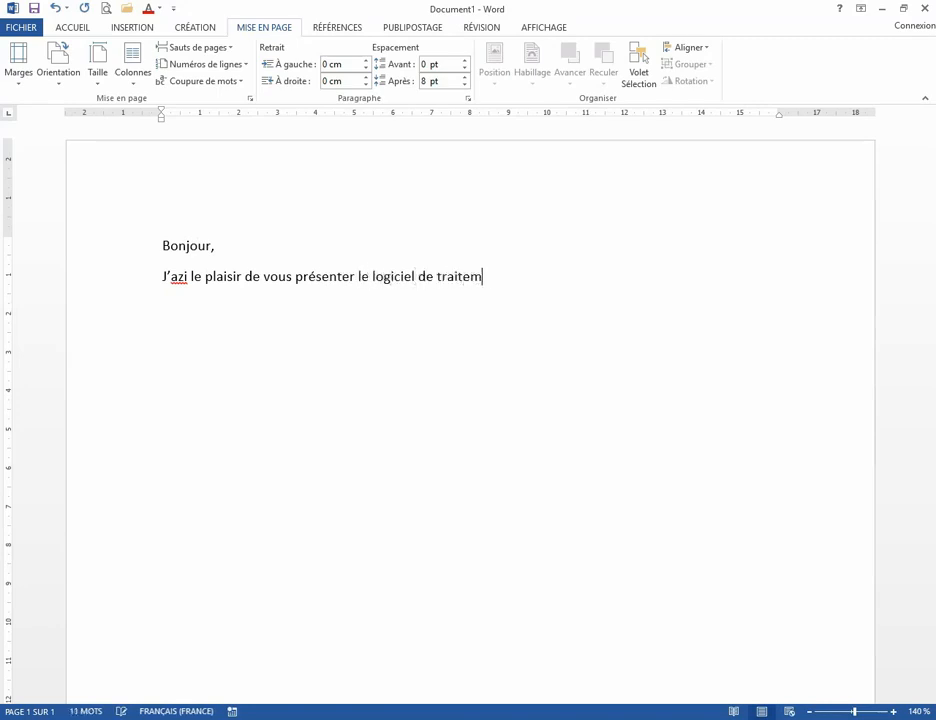
{"action": "type", "text": "ent de textes Microso"}
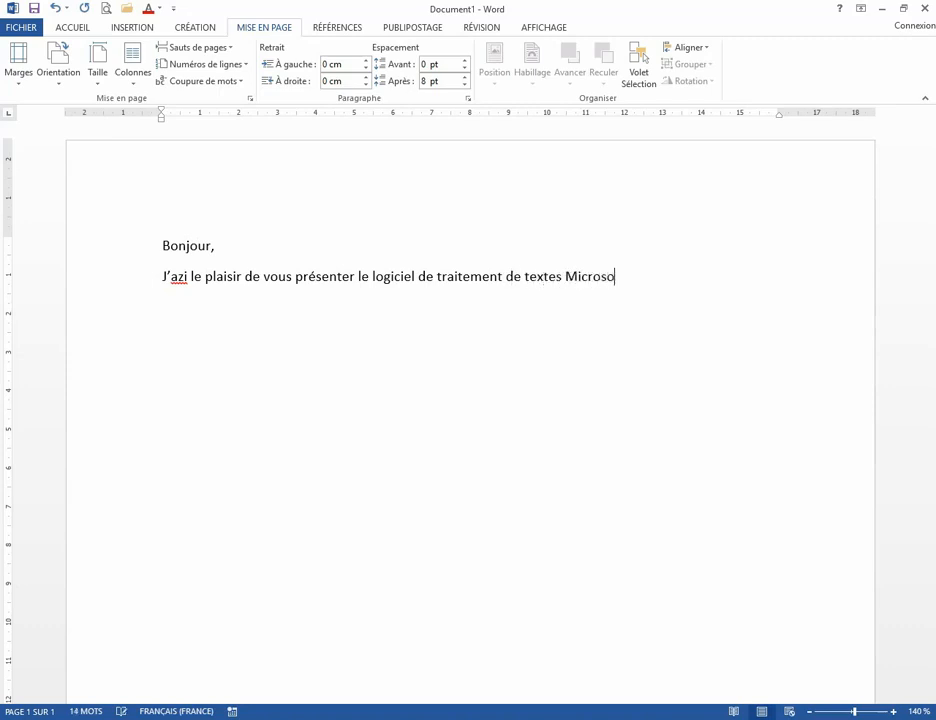
{"action": "type", "text": "ft word."}
- Add a new paragraph reading "C'est un logiciel bureautique appartenant à la suite bureautique Microsoft Office."
{"action": "key", "text": "Return"}
{"action": "type", "text": "C'est un"}
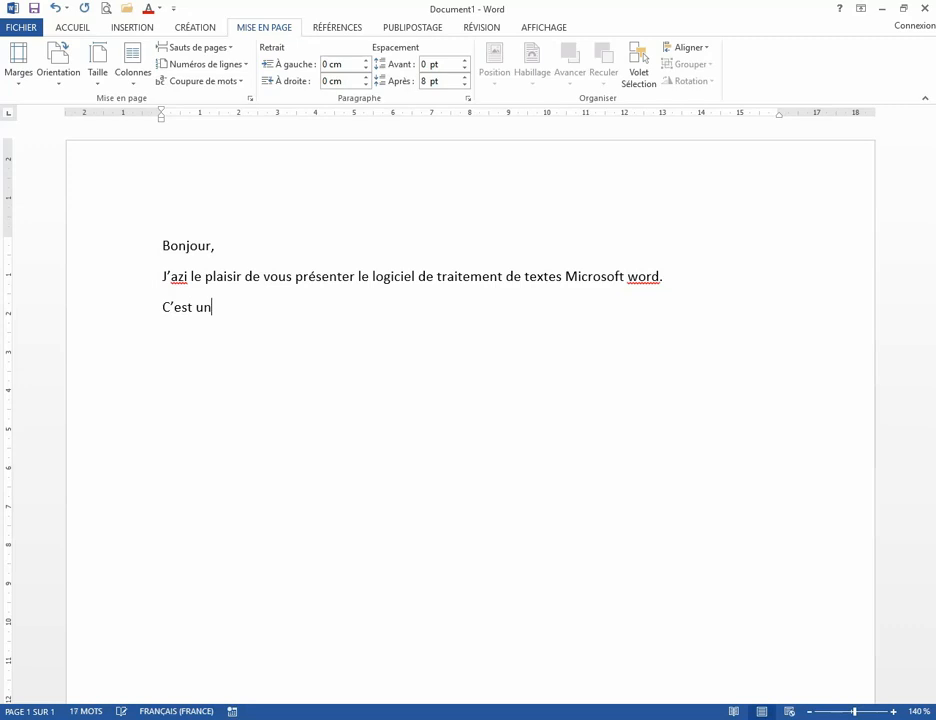
{"action": "type", "text": " logiciel burea"}
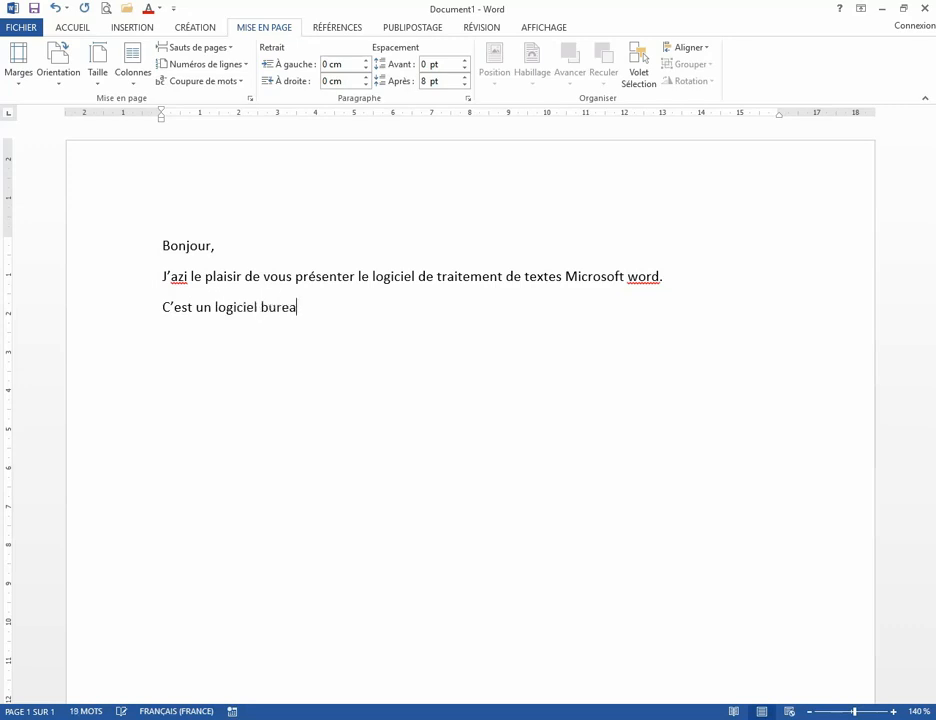
{"action": "type", "text": "utique ao"}
{"action": "key", "text": "BackSpace"}
{"action": "type", "text": "ppartenant "}
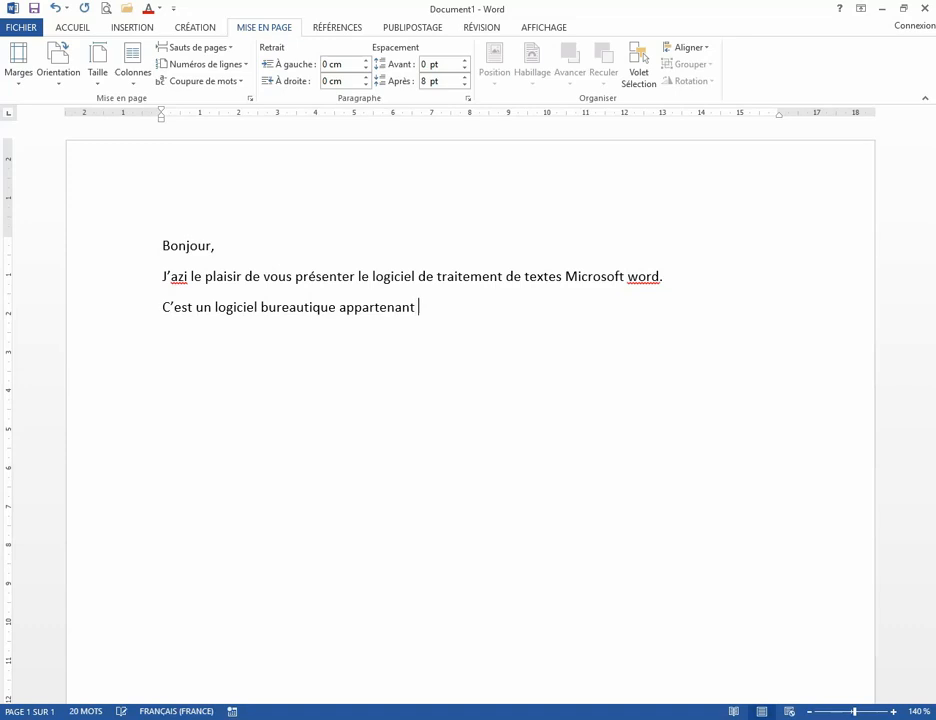
{"action": "type", "text": "à la suite bureautique"}
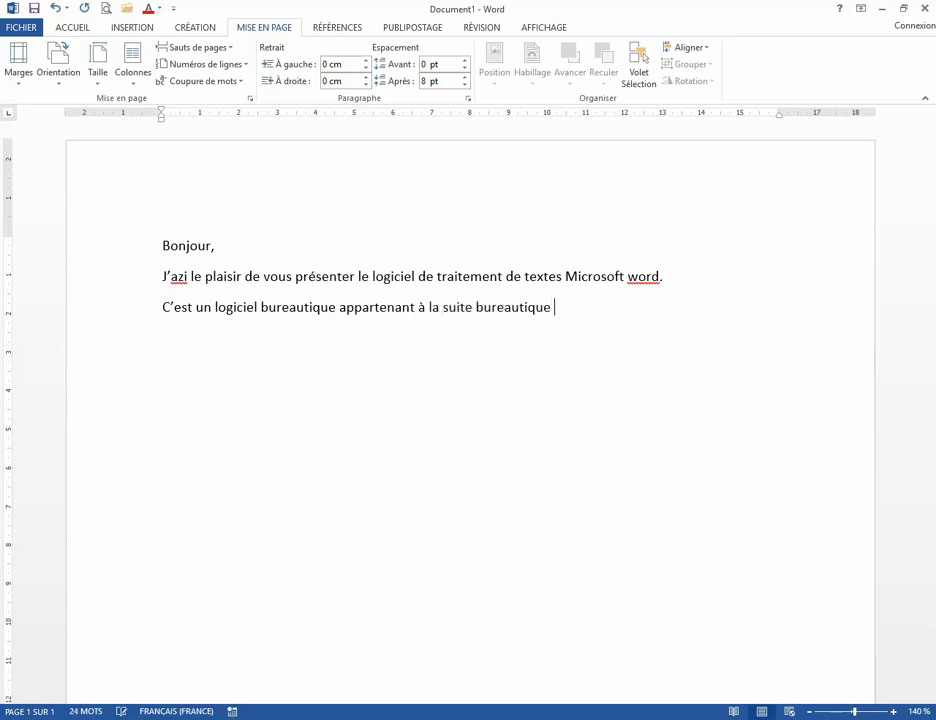
{"action": "type", "text": " Microsoft W"}
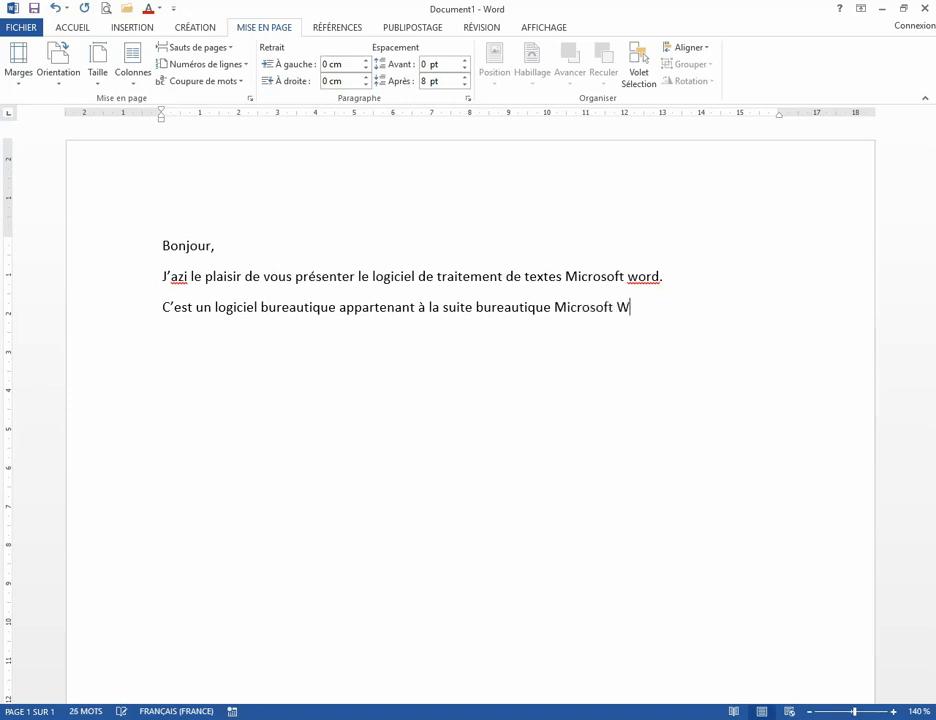
{"action": "key", "text": "BackSpace"}
{"action": "type", "text": "Offi"}
{"action": "type", "text": "ce. "}
- Write "La dernière version de Micrsoft Word date de 2019." as the following paragraph and start an empty line below it
{"action": "type", "text": "La dern"}
{"action": "type", "text": "ière"}
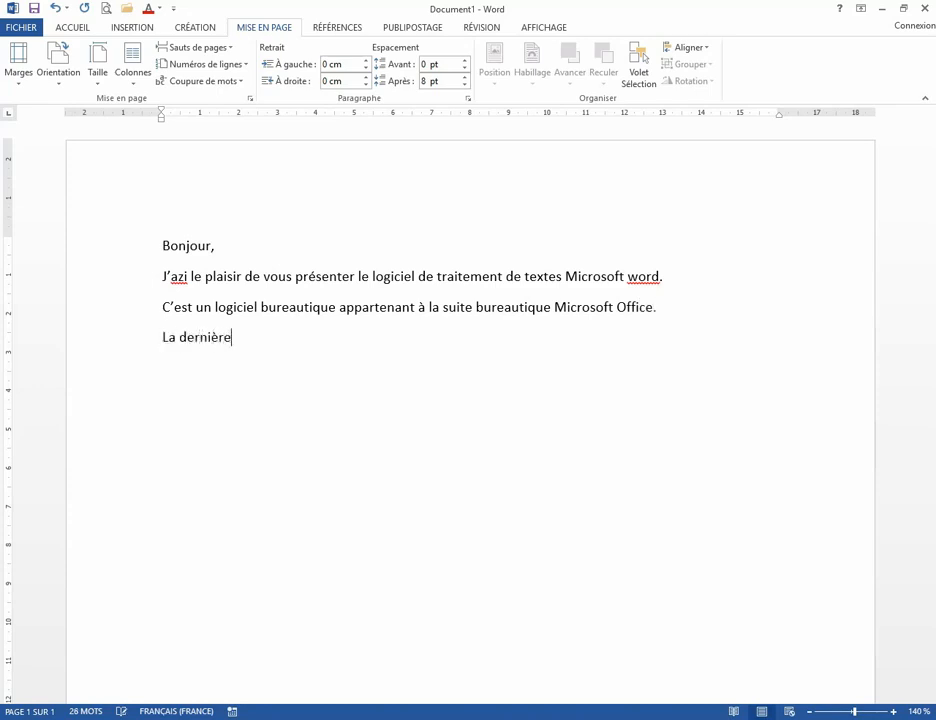
{"action": "type", "text": " version de  Micr"}
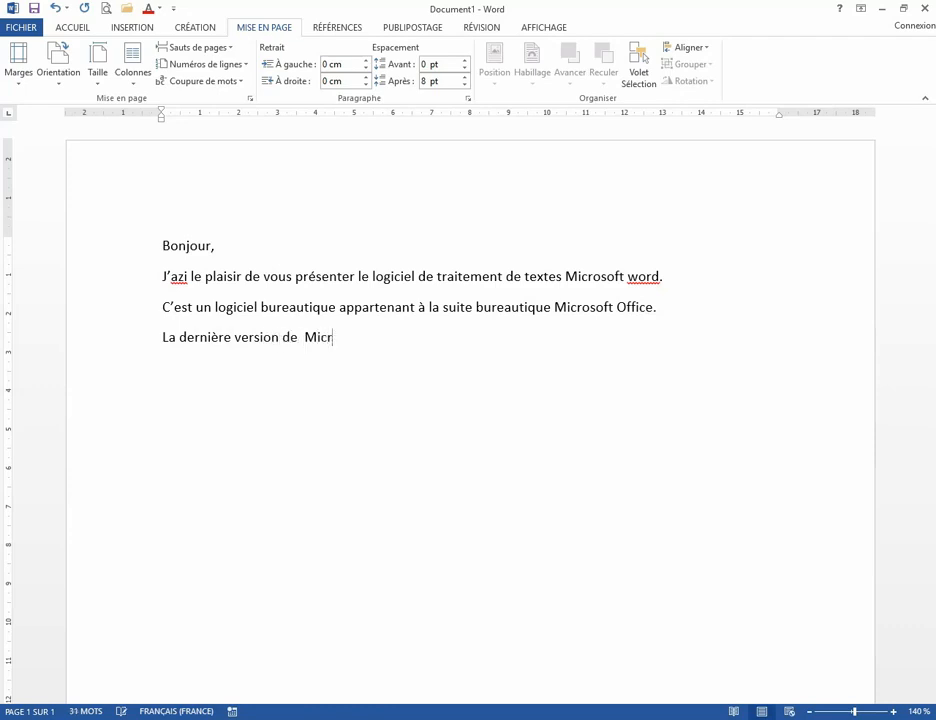
{"action": "type", "text": "soft Word d"}
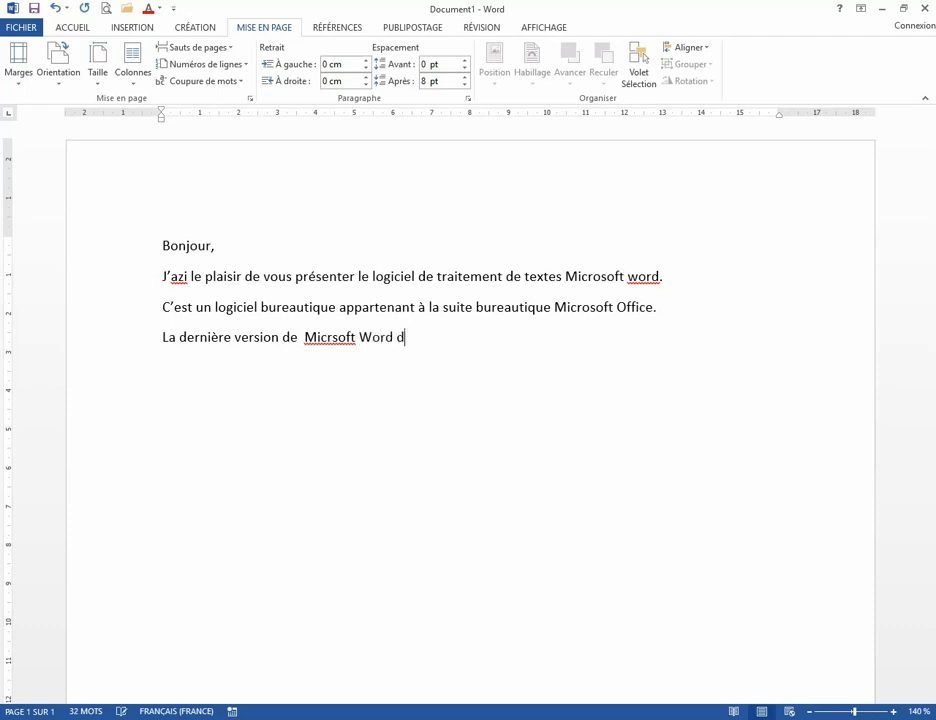
{"action": "type", "text": "ate de 2019."}
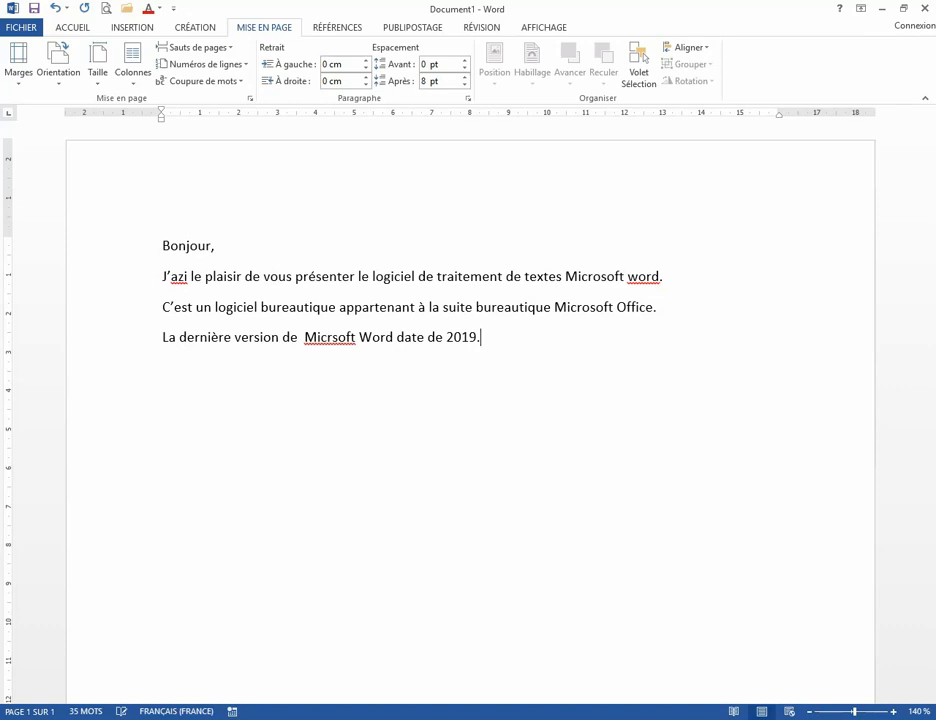
{"action": "key", "text": "Return"}
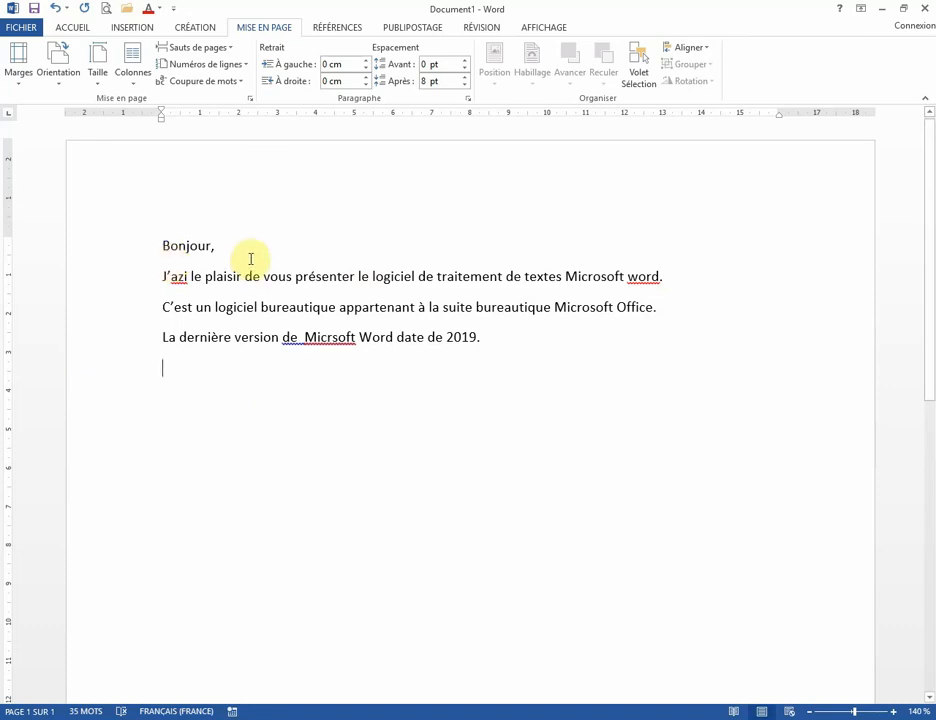
- Correct the misspelled "azi" to "ai" and "word" to "Word" in the first paragraph using the spelling suggestions
{"action": "right_click", "coordinate": [179, 283]}
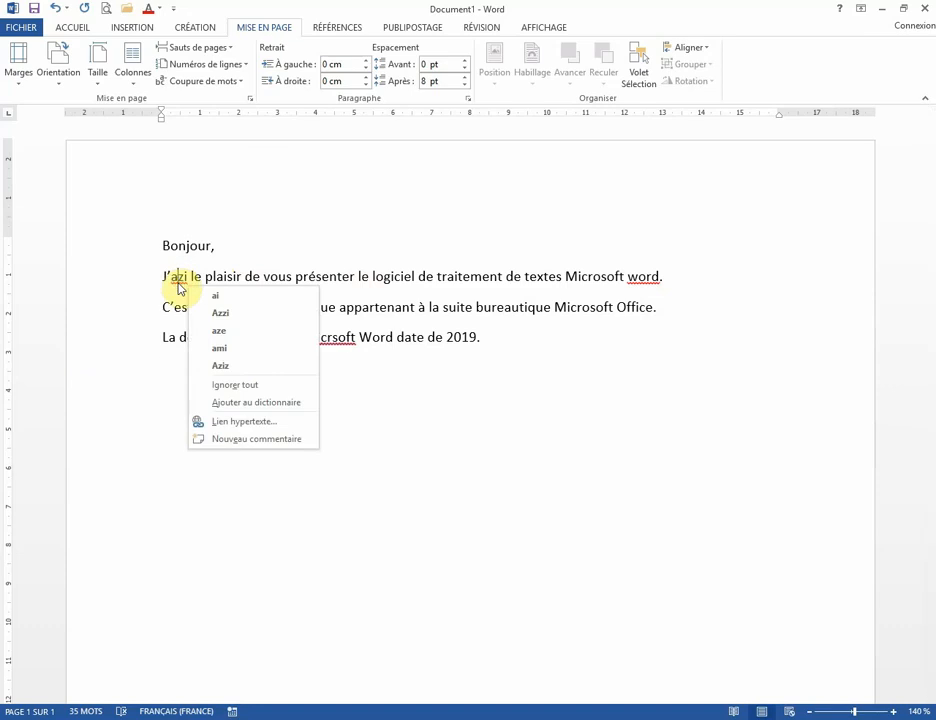
{"action": "left_click", "coordinate": [220, 297]}
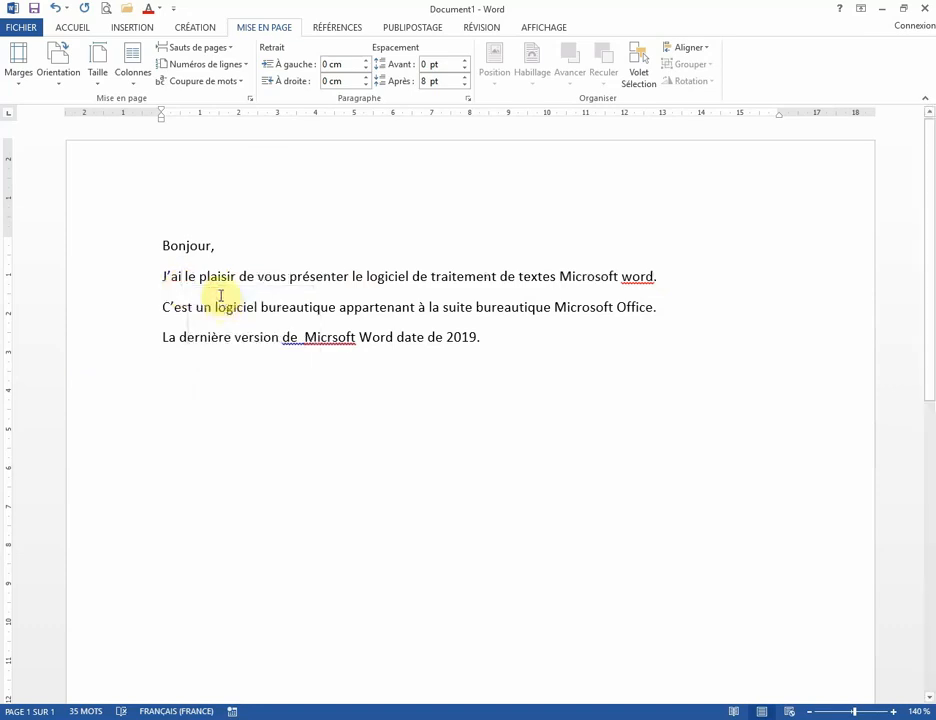
{"action": "right_click", "coordinate": [631, 282]}
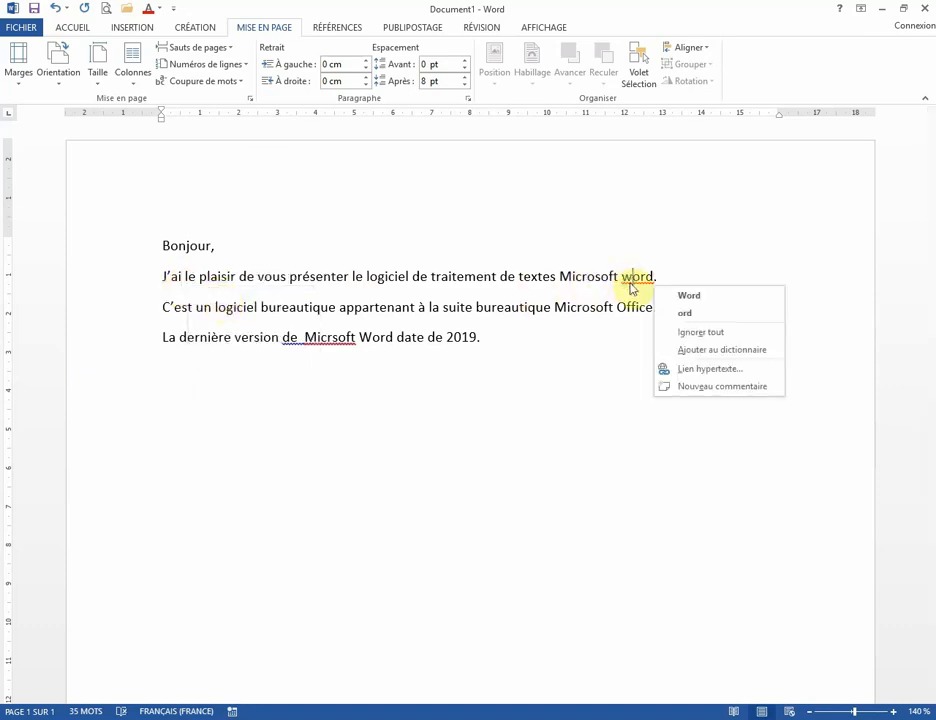
{"action": "left_click", "coordinate": [695, 296]}
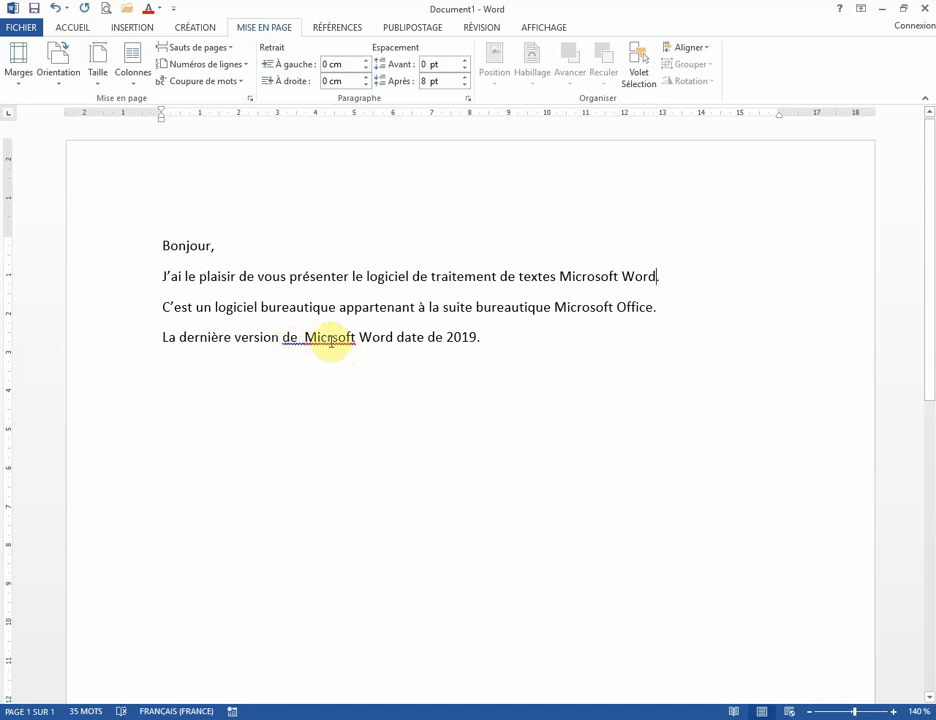
- Correct "Micrsoft" to "Microsoft" in the last sentence and accept the suggested "de Microsoft" with a single space
{"action": "right_click", "coordinate": [332, 340]}
{"action": "left_click", "coordinate": [402, 356]}
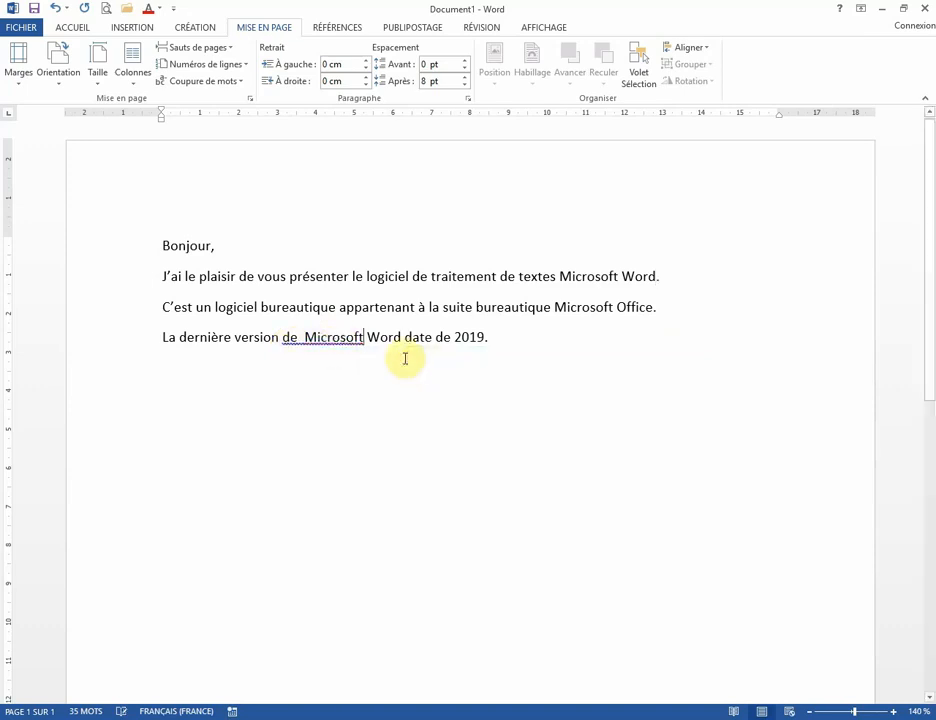
{"action": "right_click", "coordinate": [308, 344]}
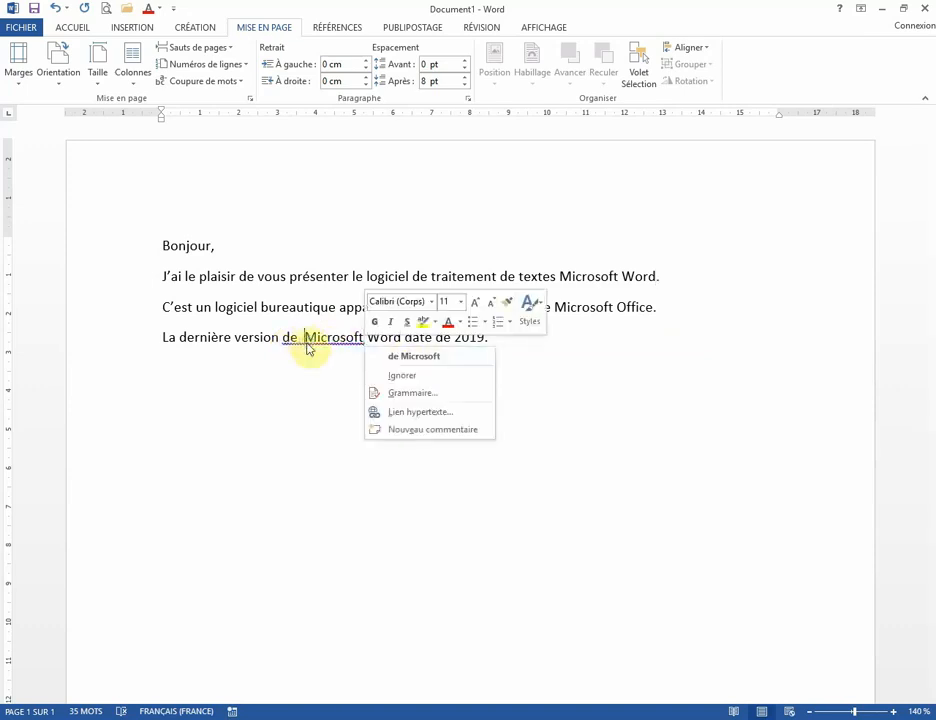
{"action": "left_click", "coordinate": [414, 357]}
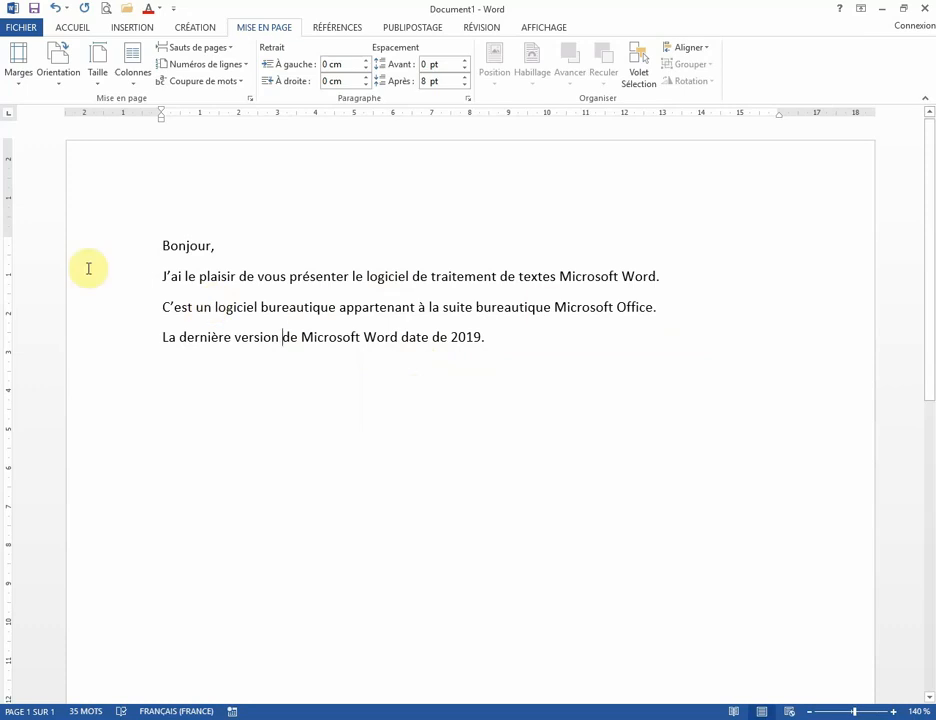
- Format the entire text, from "Bonjour," to "2019.", as bold 14 pt Arial
{"action": "left_click_drag", "start_coordinate": [172, 254], "coordinate": [237, 336]}
{"action": "left_click_drag", "start_coordinate": [385, 336], "coordinate": [515, 335]}
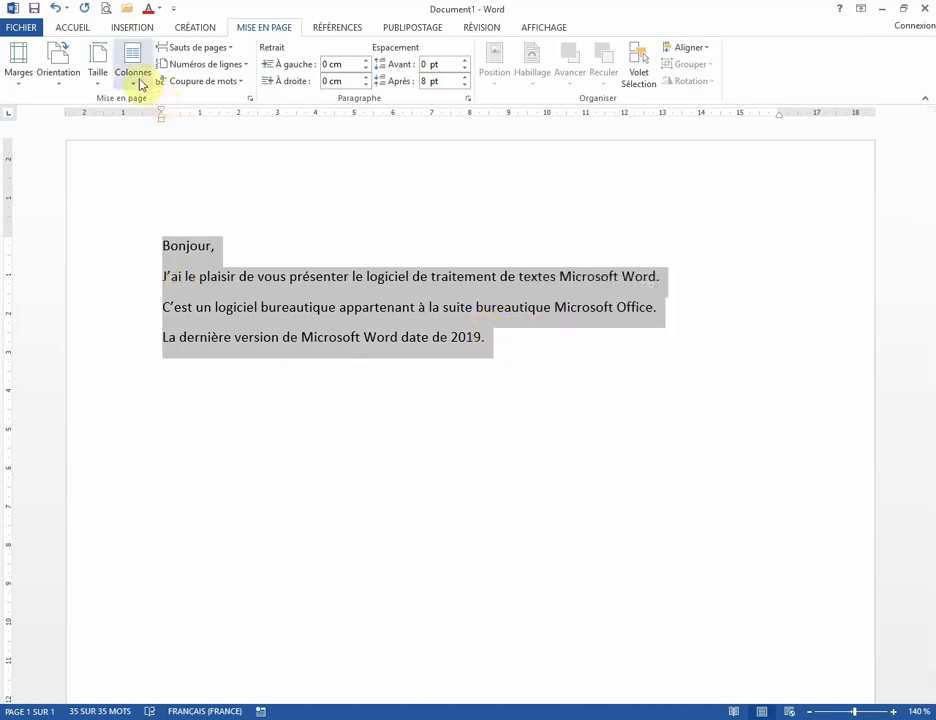
{"action": "left_click", "coordinate": [73, 28]}
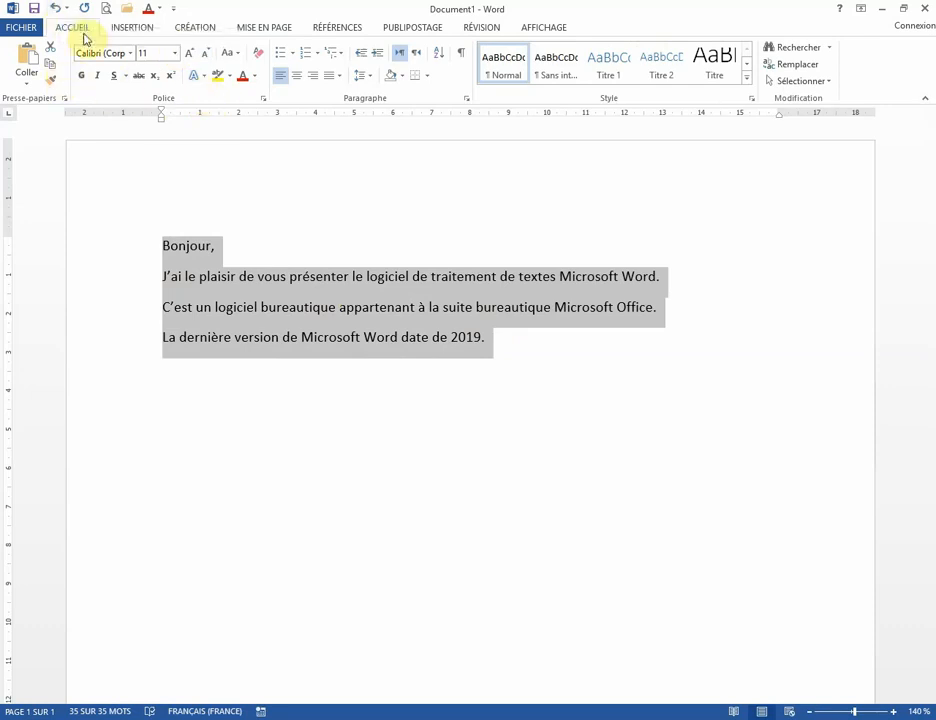
{"action": "left_click", "coordinate": [82, 76]}
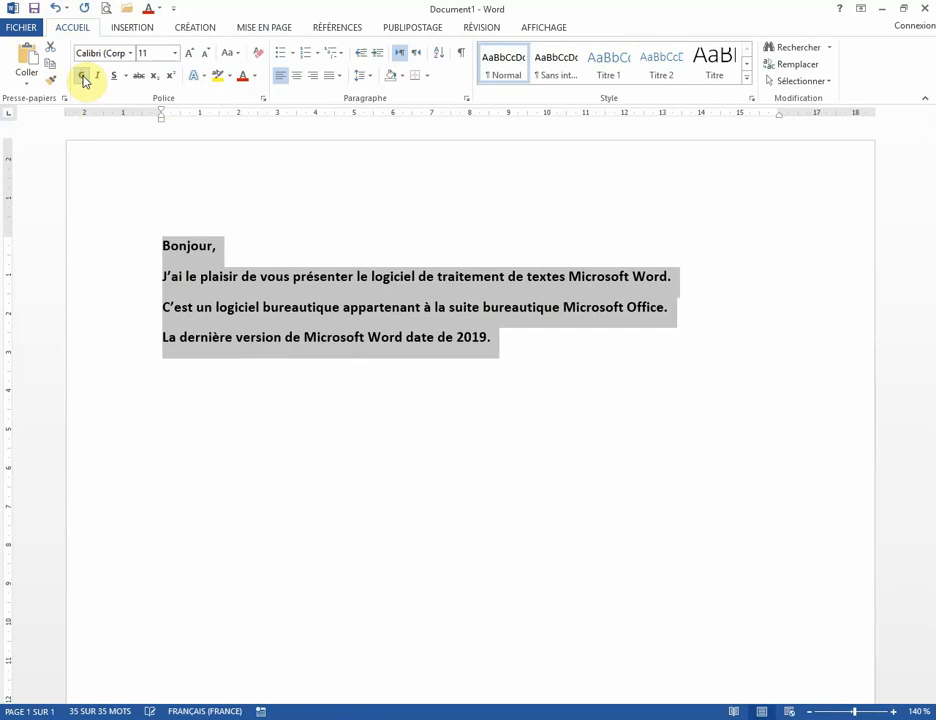
{"action": "left_click", "coordinate": [188, 54]}
{"action": "left_click", "coordinate": [188, 55]}
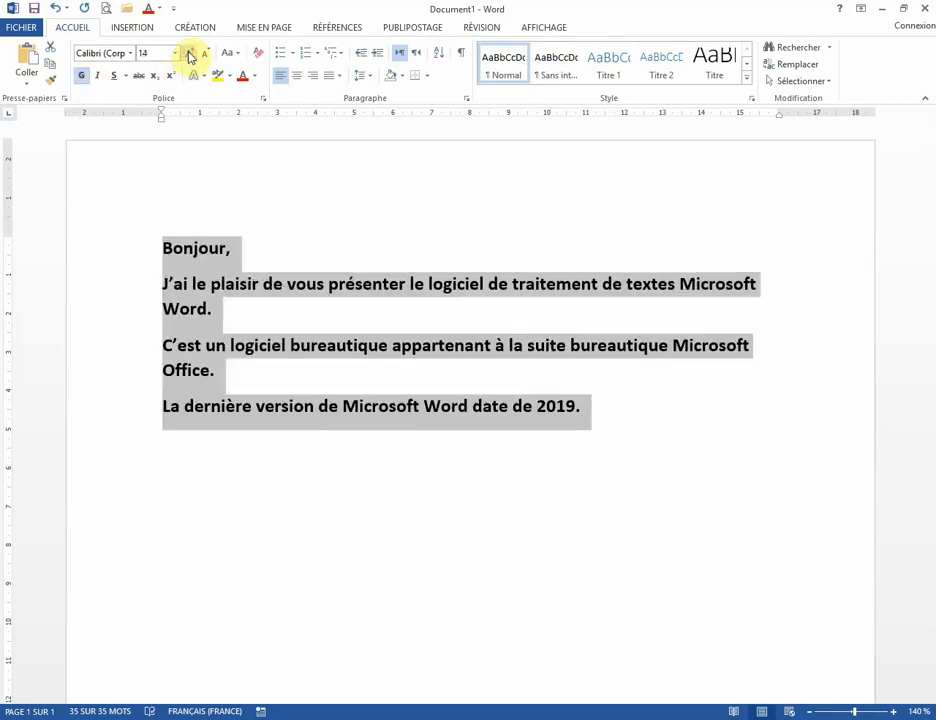
{"action": "left_click", "coordinate": [130, 54]}
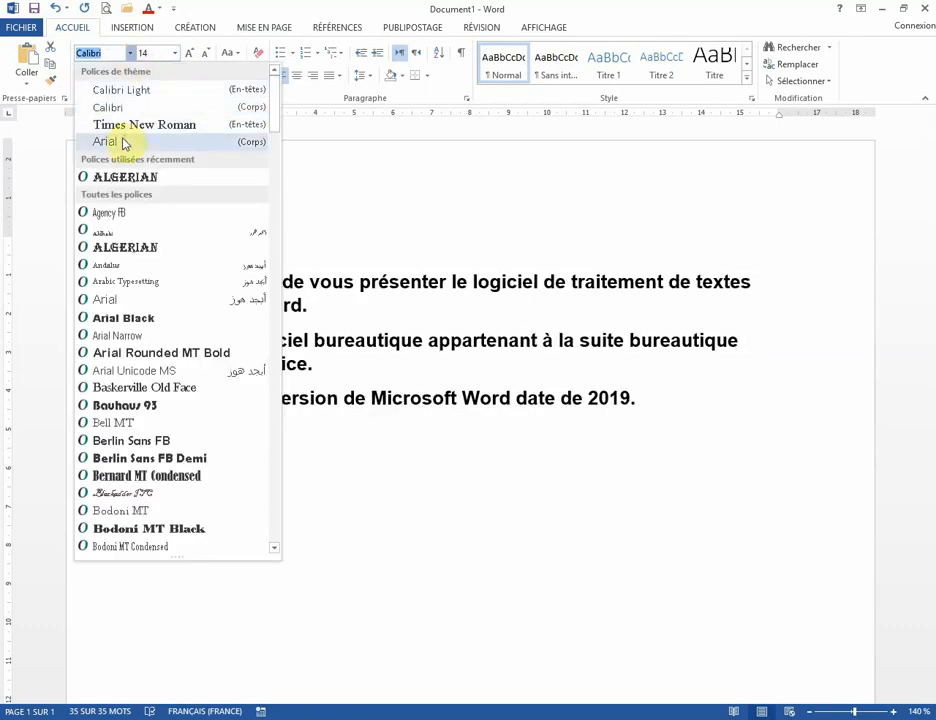
{"action": "left_click", "coordinate": [123, 142]}
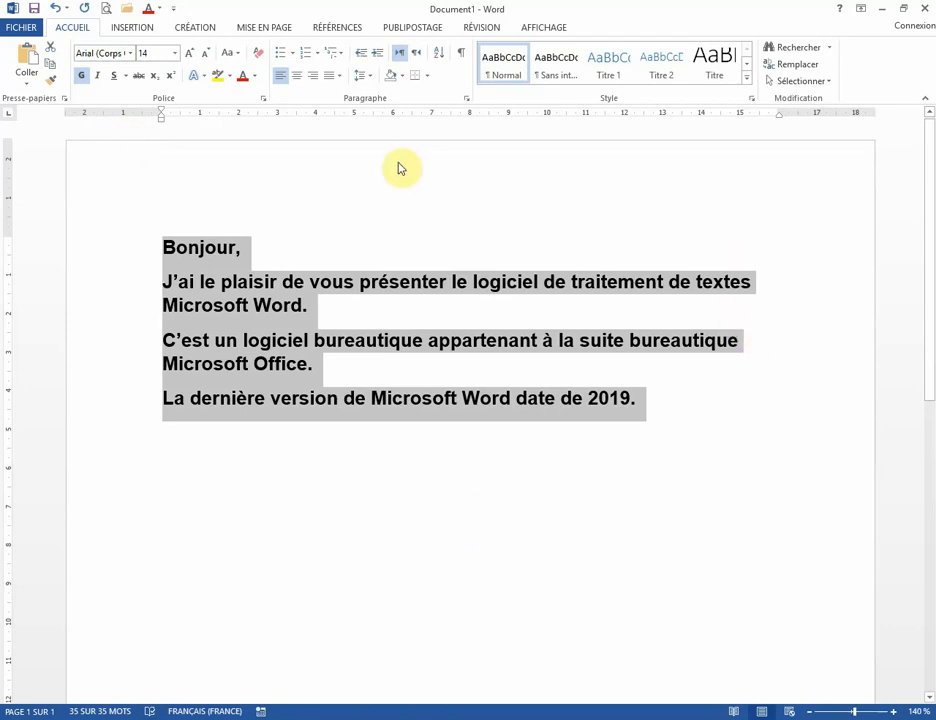
- Justify the selected text, set its line spacing to 1.5, and increase its indent by one level
{"action": "left_click", "coordinate": [339, 78]}
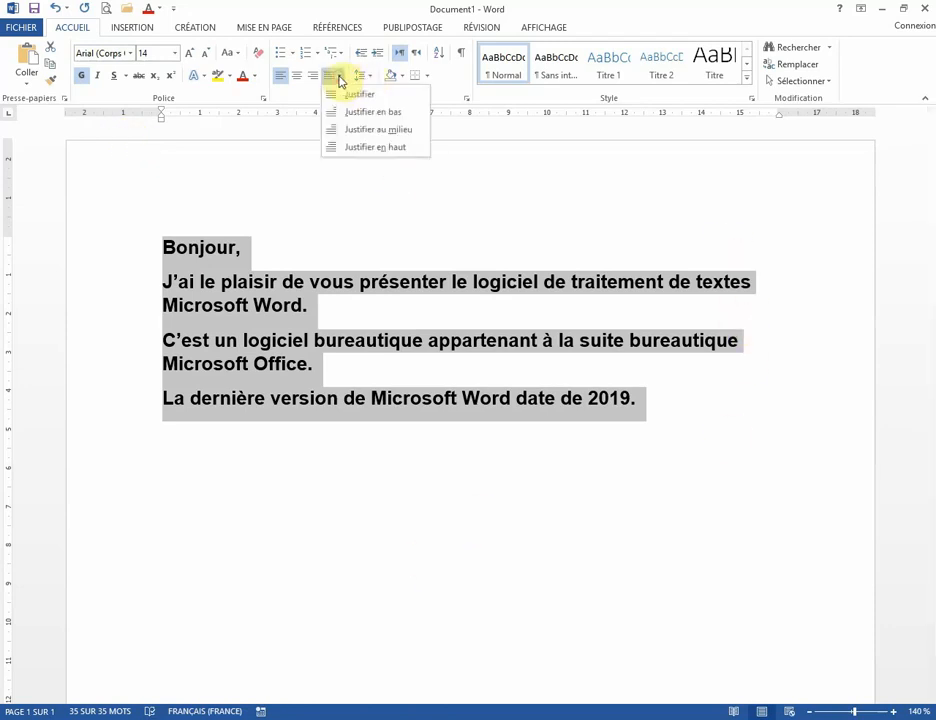
{"action": "left_click", "coordinate": [355, 95]}
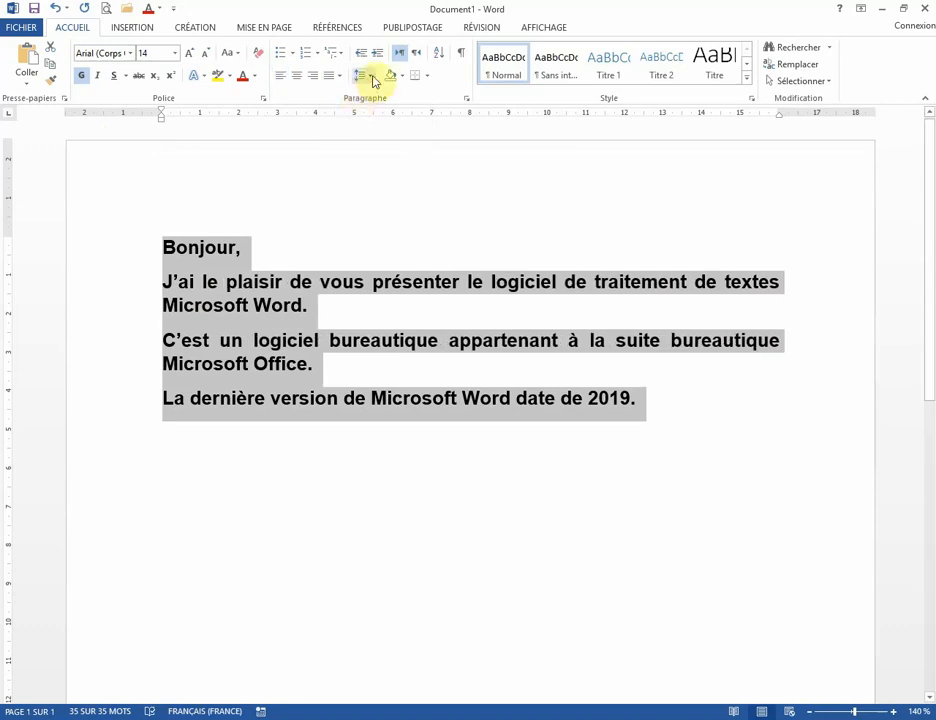
{"action": "left_click", "coordinate": [366, 76]}
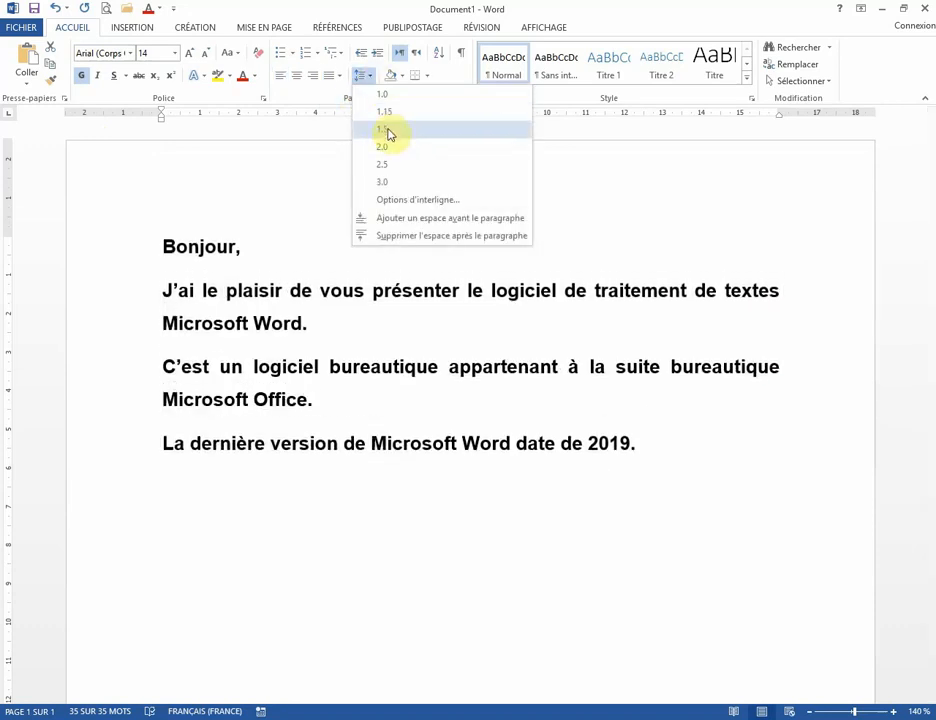
{"action": "left_click", "coordinate": [388, 131]}
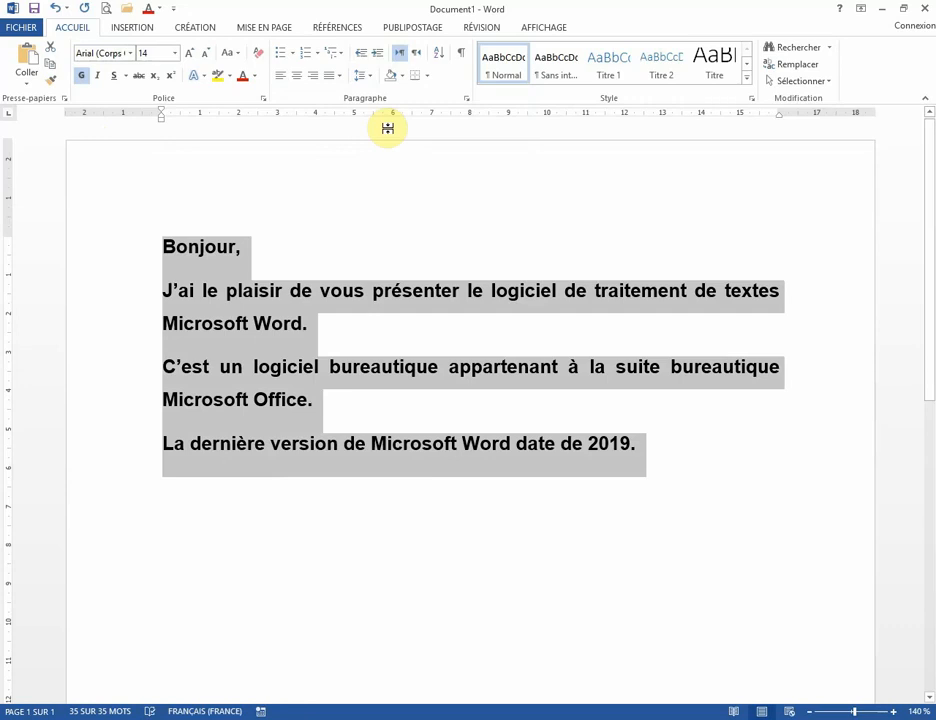
{"action": "left_click", "coordinate": [381, 57]}
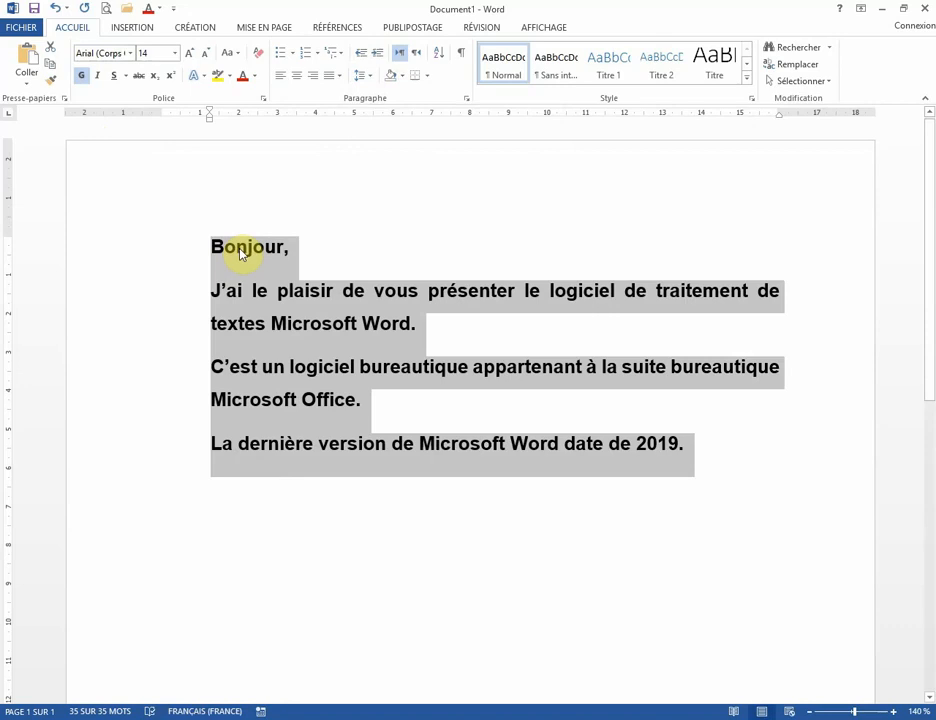
- Underline the word "Bonjour" and indent the first line of each of the three paragraphs below it
{"action": "double_click", "coordinate": [242, 250]}
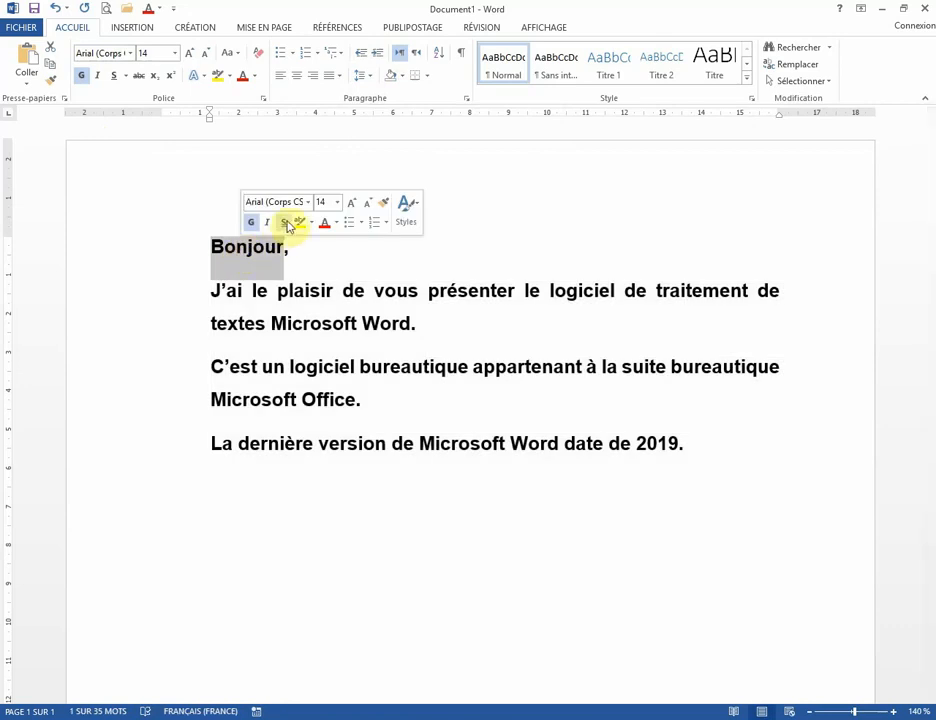
{"action": "left_click", "coordinate": [283, 222]}
{"action": "left_click", "coordinate": [211, 292]}
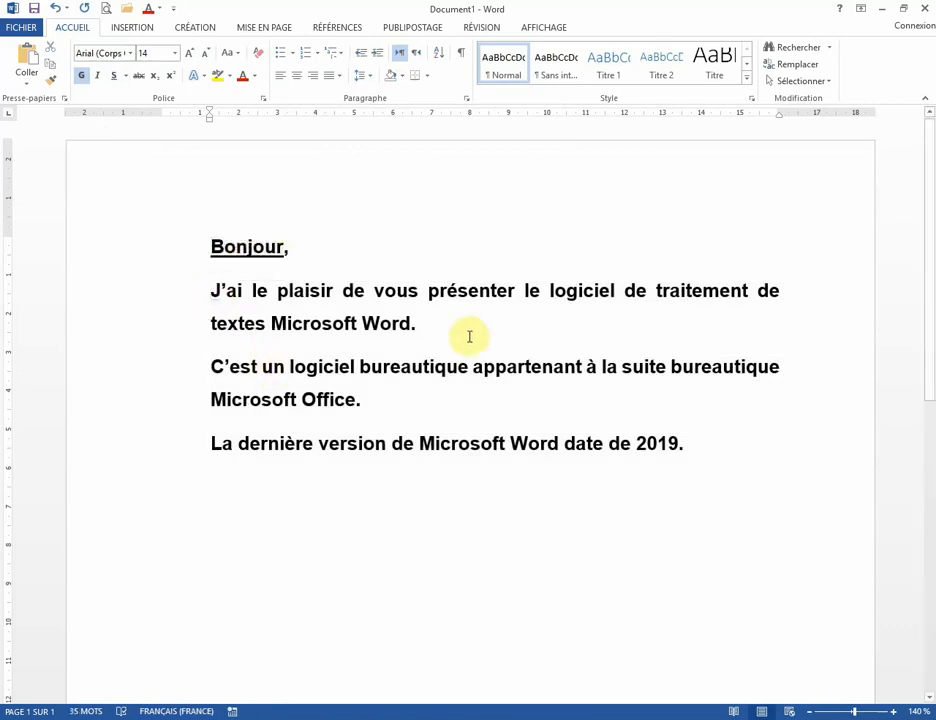
{"action": "key", "text": "Tab"}
{"action": "left_click", "coordinate": [215, 365]}
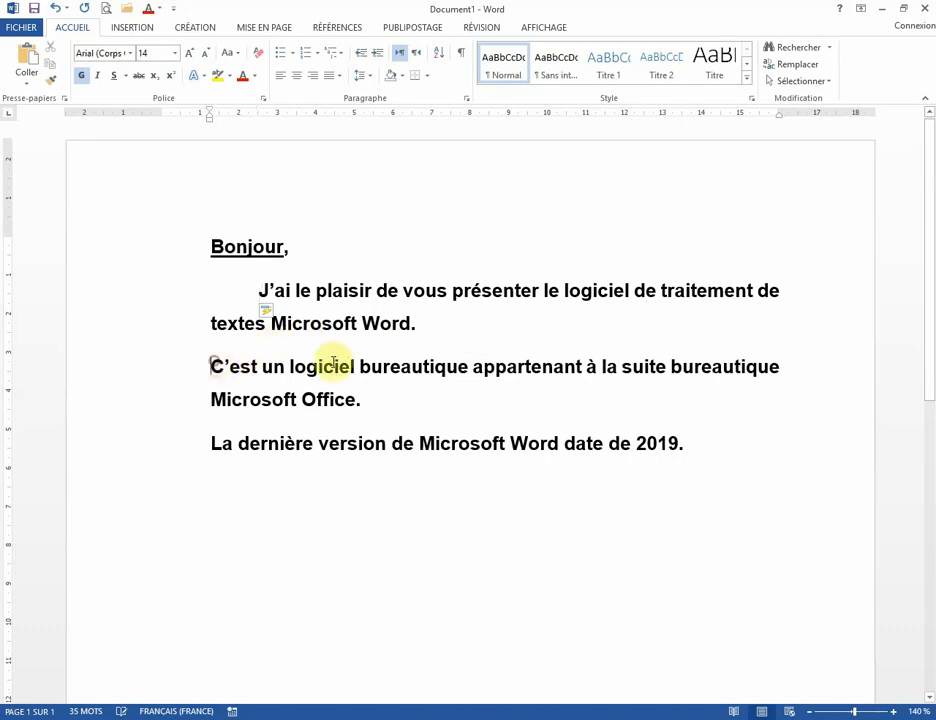
{"action": "key", "text": "Tab"}
{"action": "left_click", "coordinate": [210, 442]}
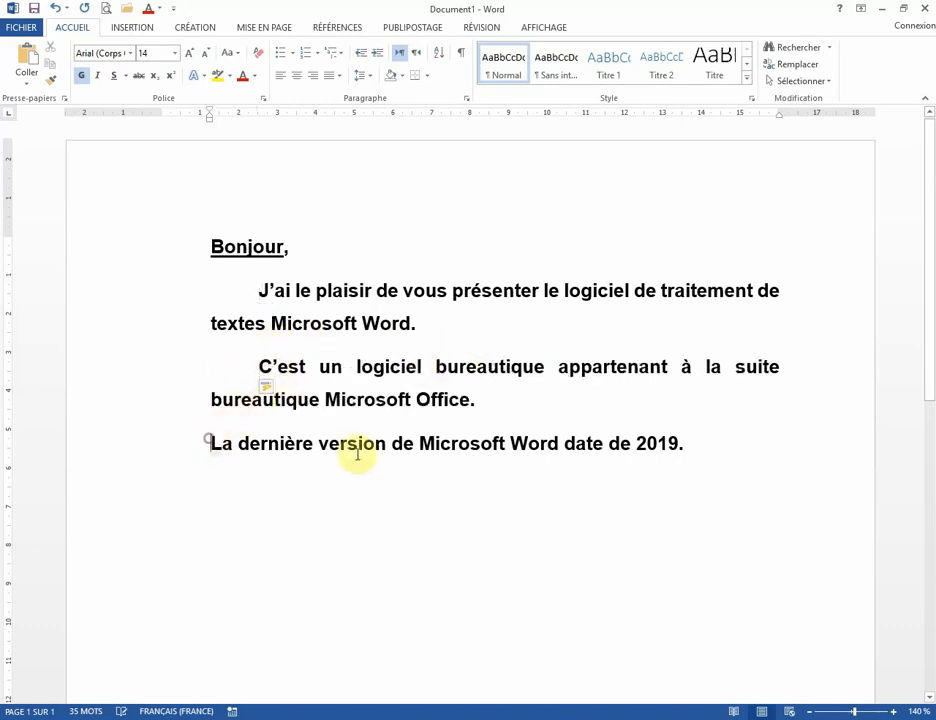
{"action": "key", "text": "Tab"}
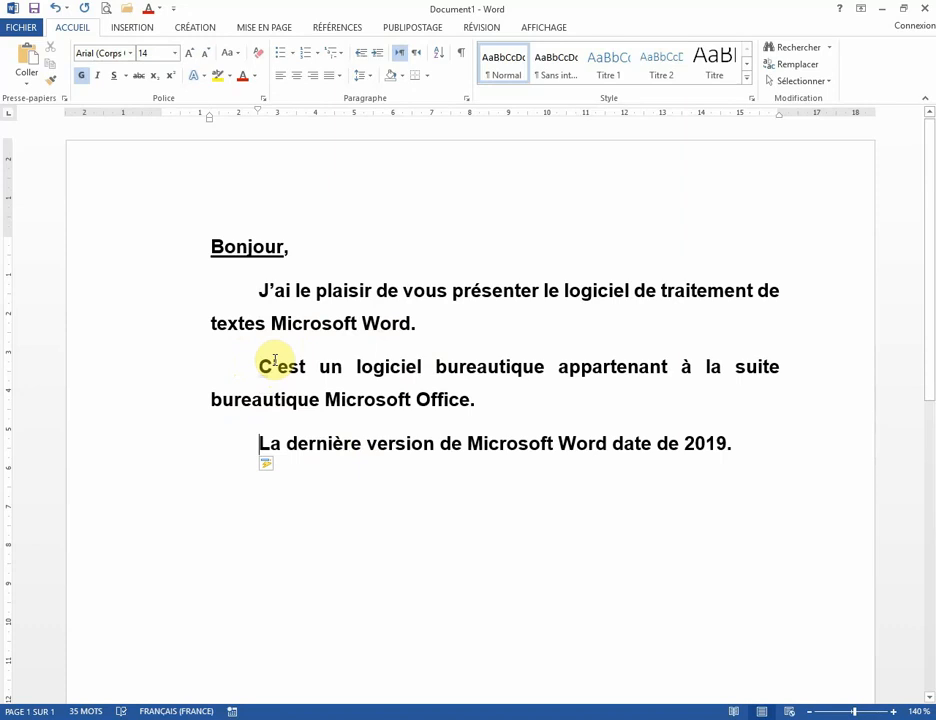
- Highlight the word "logiciel" in the second paragraph in yellow
{"action": "left_click", "coordinate": [391, 366]}
{"action": "double_click", "coordinate": [391, 366]}
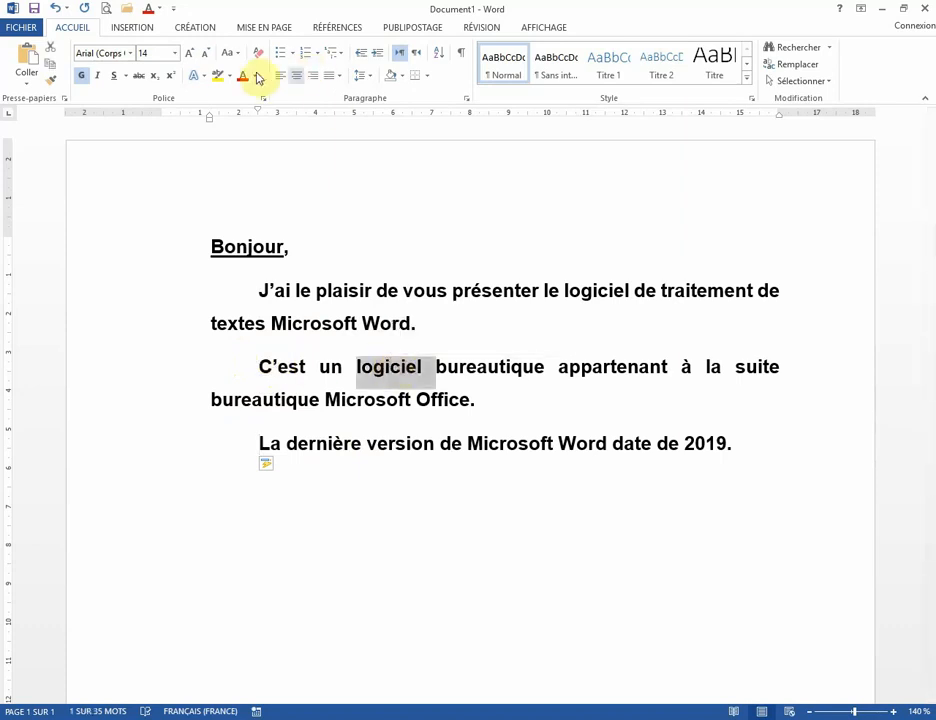
{"action": "left_click", "coordinate": [218, 76]}
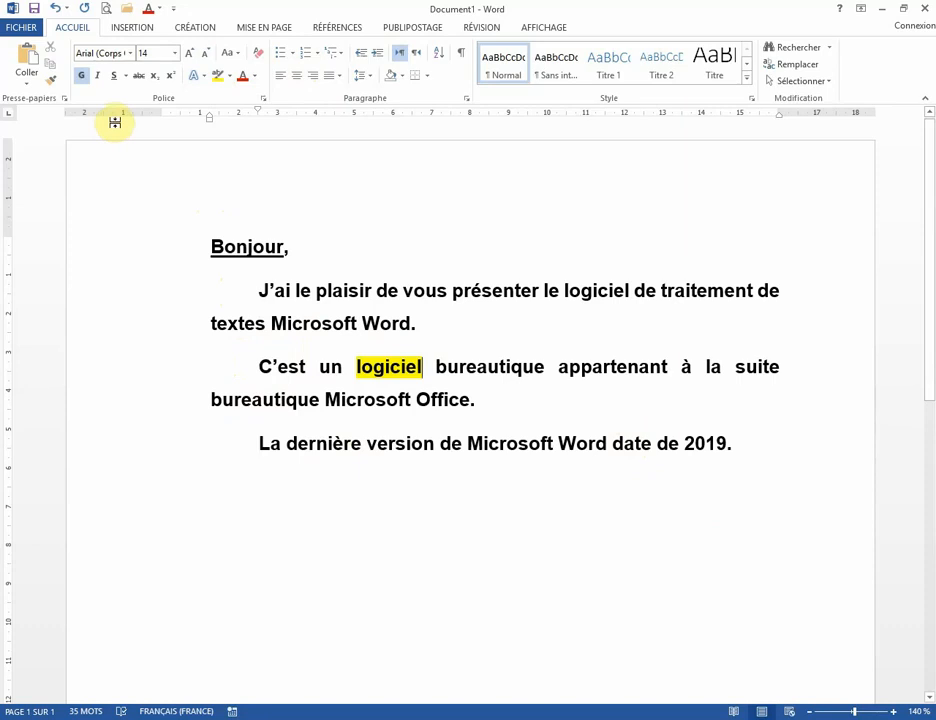
- Open the save locations for the document and return to the text without saving
{"action": "left_click", "coordinate": [35, 11]}
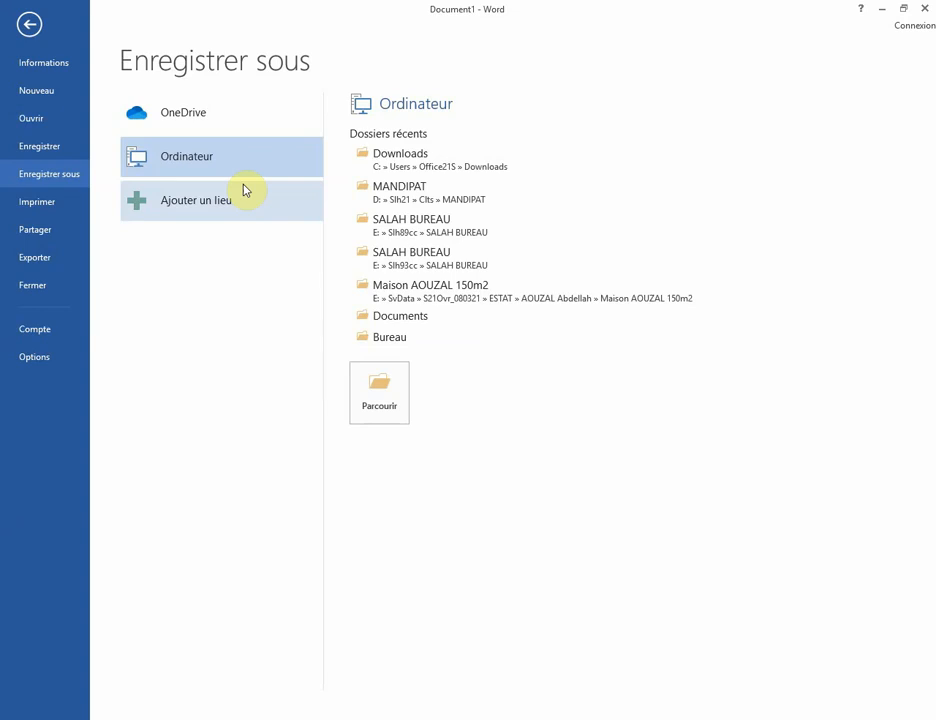
{"action": "key", "text": "Escape"}
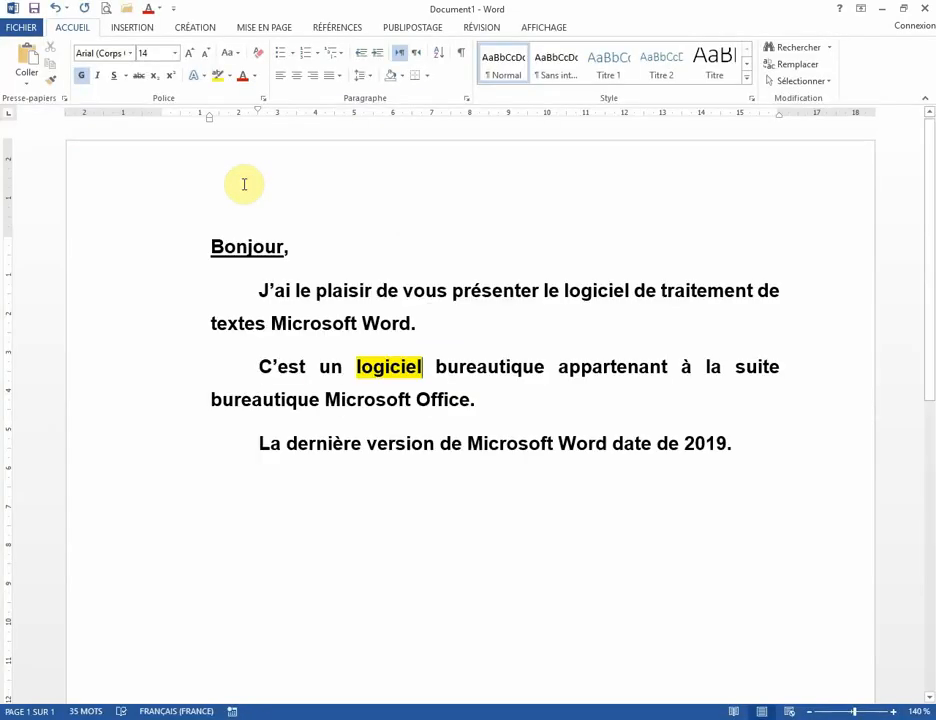